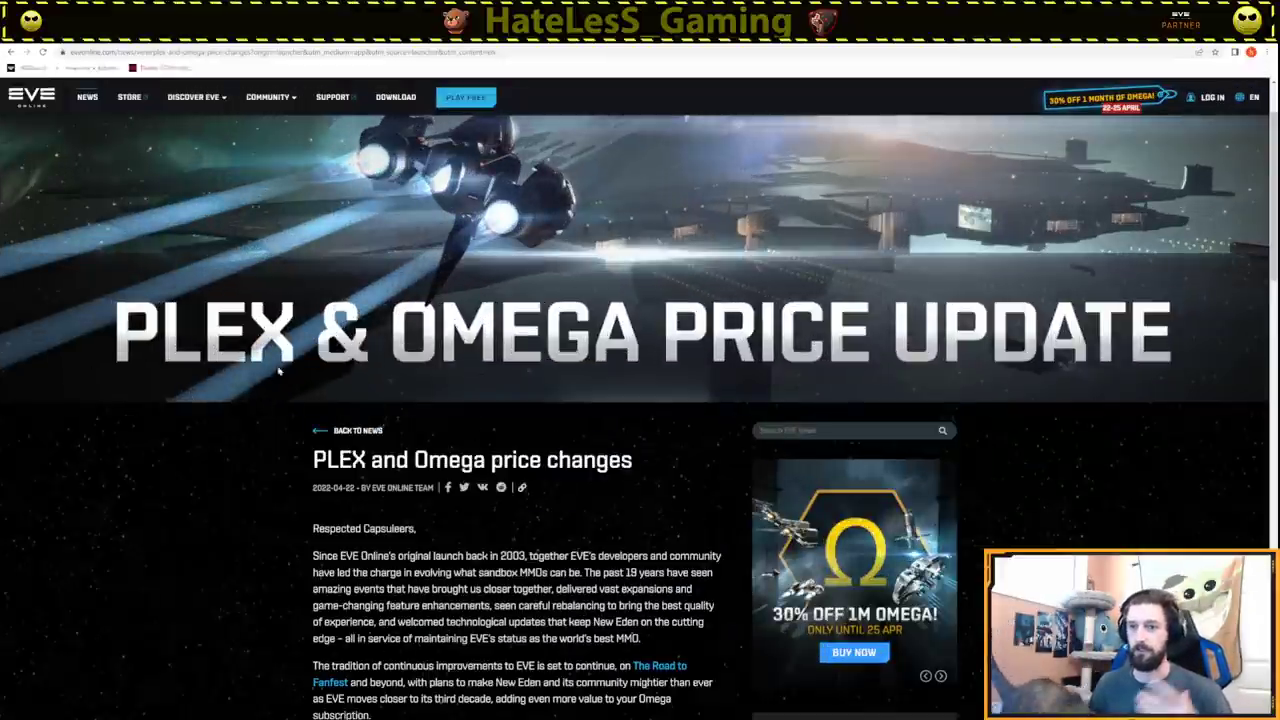
Read the greeting and opening paragraph of the PLEX and Omega price changes article, highlighting passages through "world's best MMO".
scroll(708, 403, "down", 2)
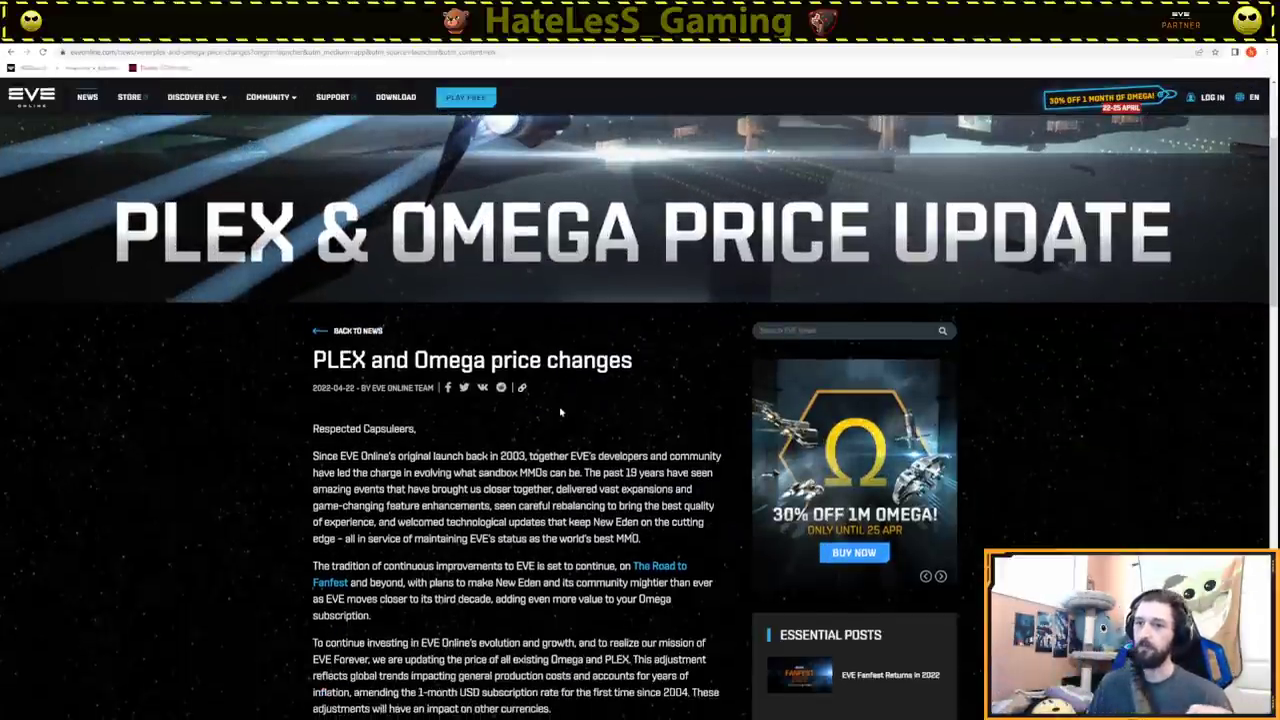
scroll(585, 337, "down", 1)
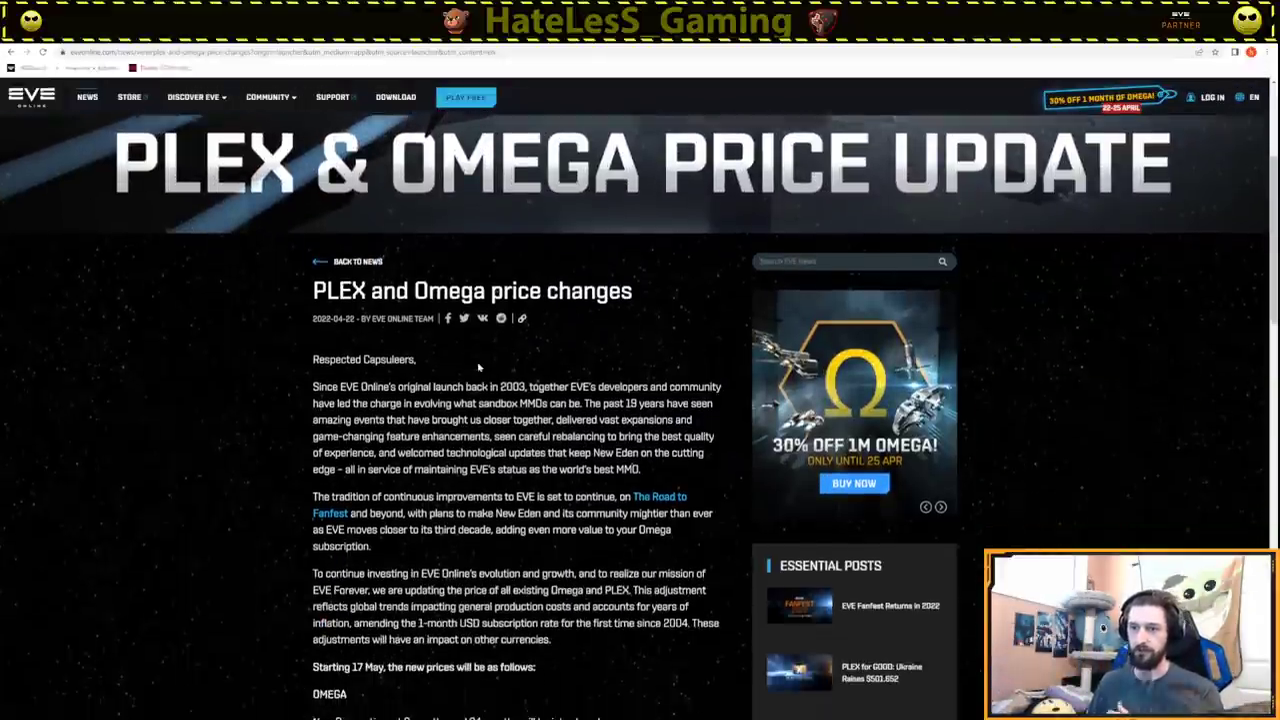
left_click_drag(310, 284, 427, 288)
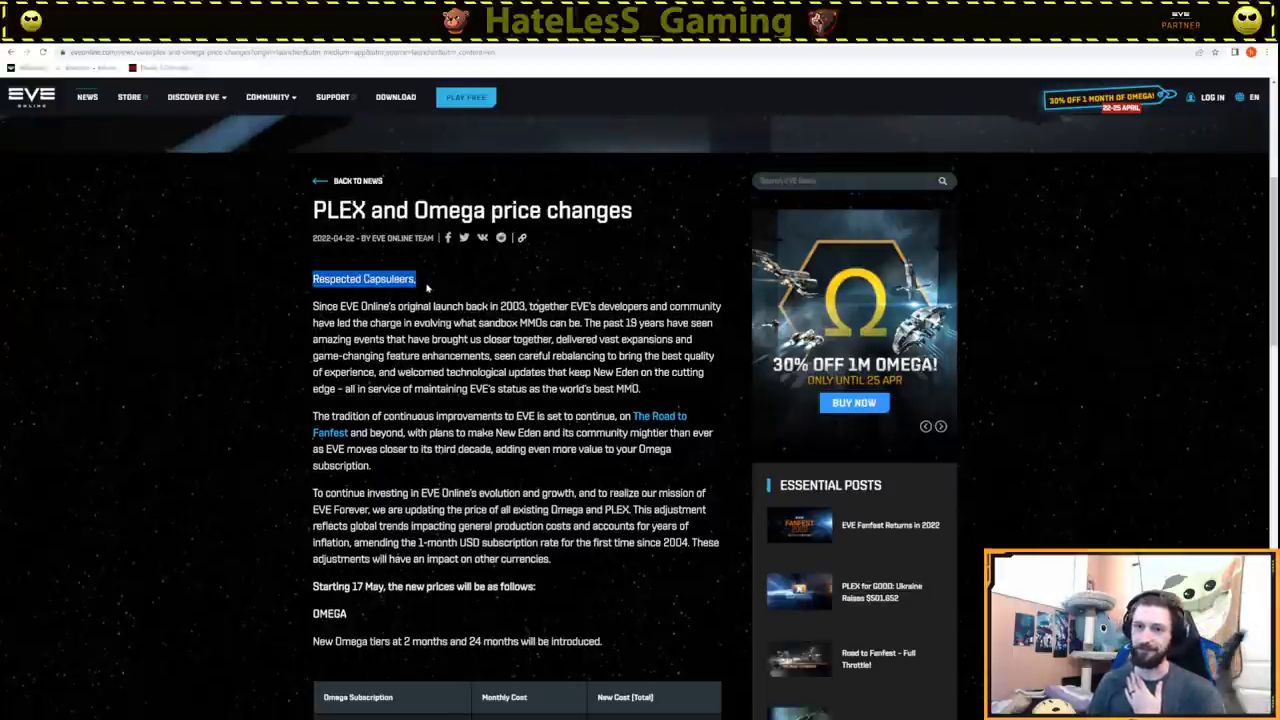
left_click_drag(302, 306, 729, 313)
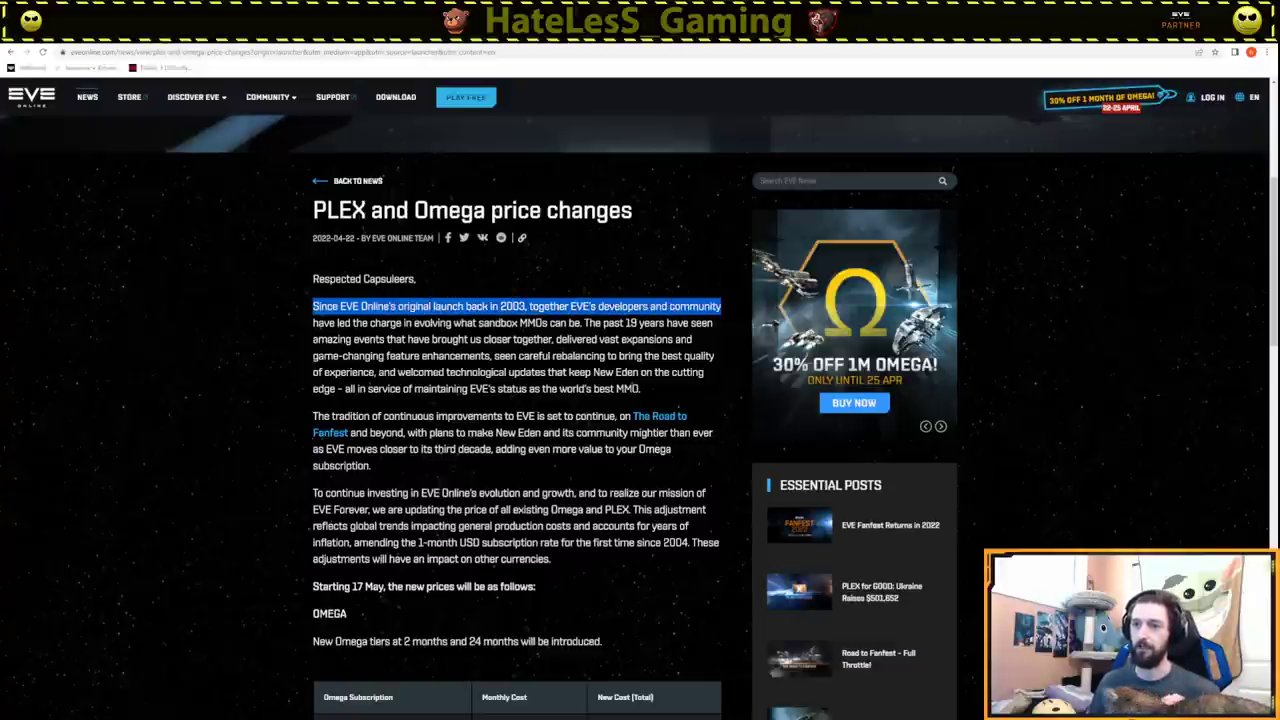
left_click_drag(414, 323, 703, 342)
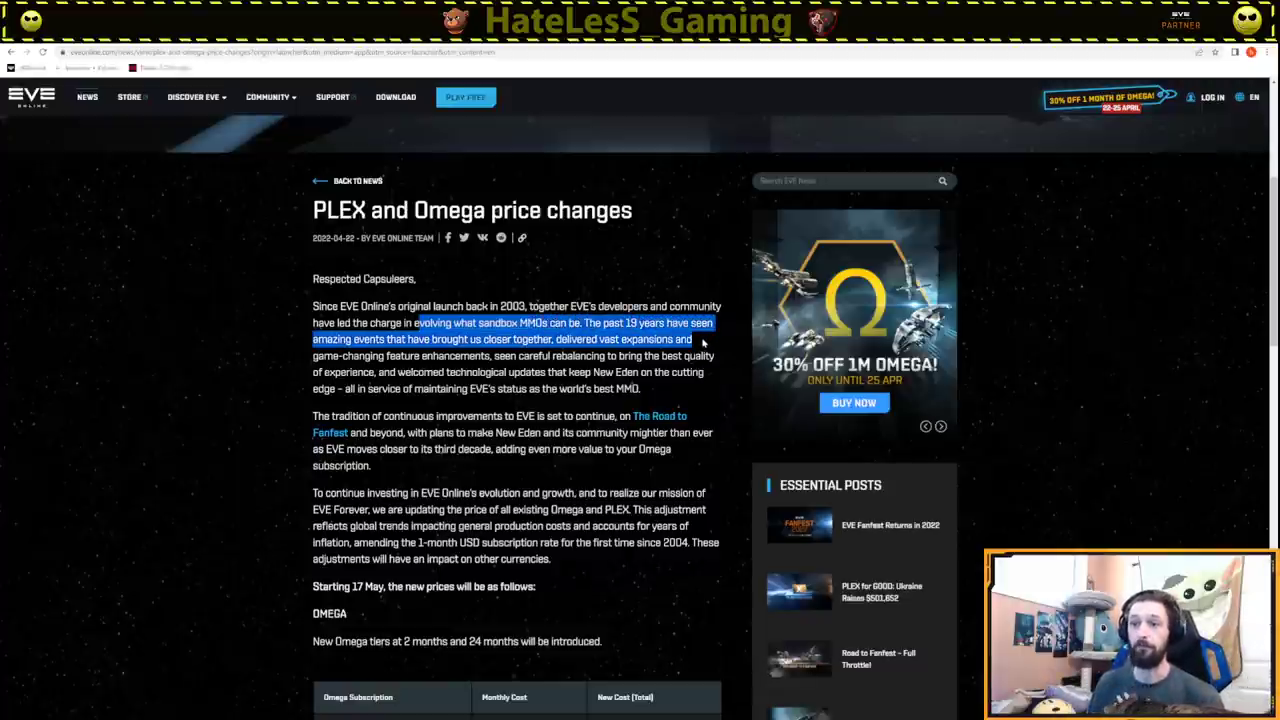
left_click_drag(700, 344, 436, 373)
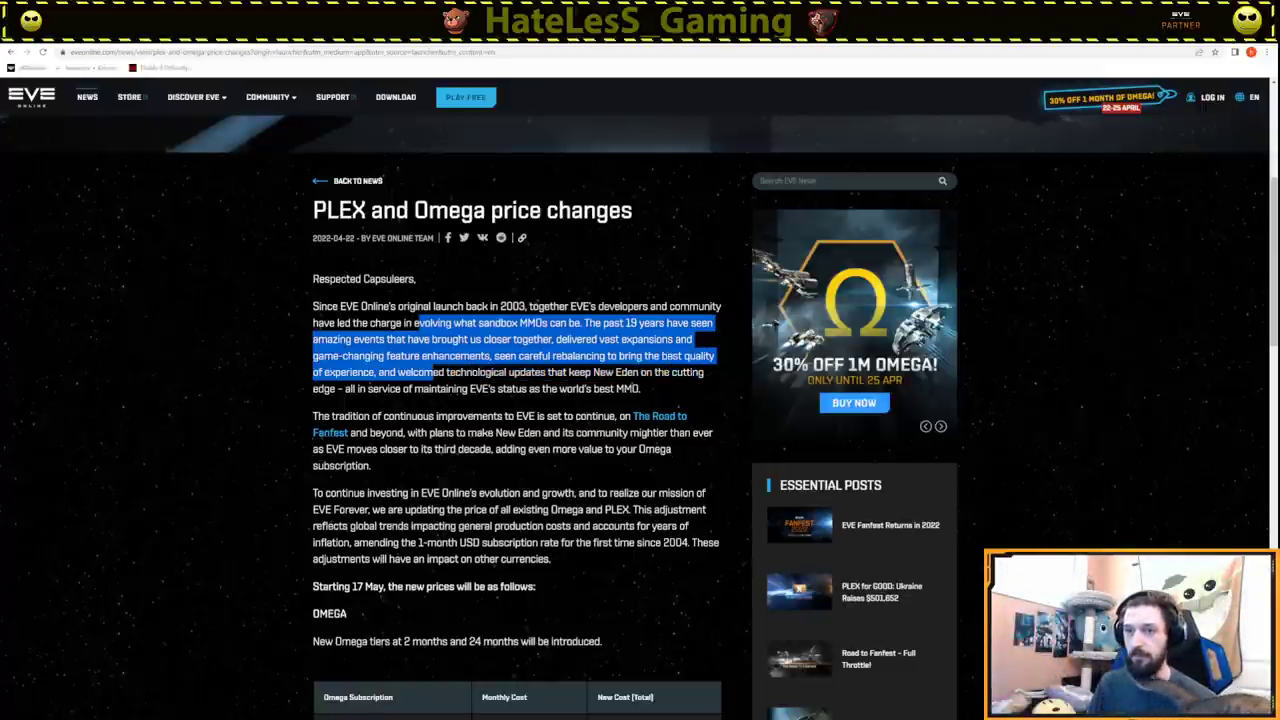
left_click_drag(436, 373, 647, 390)
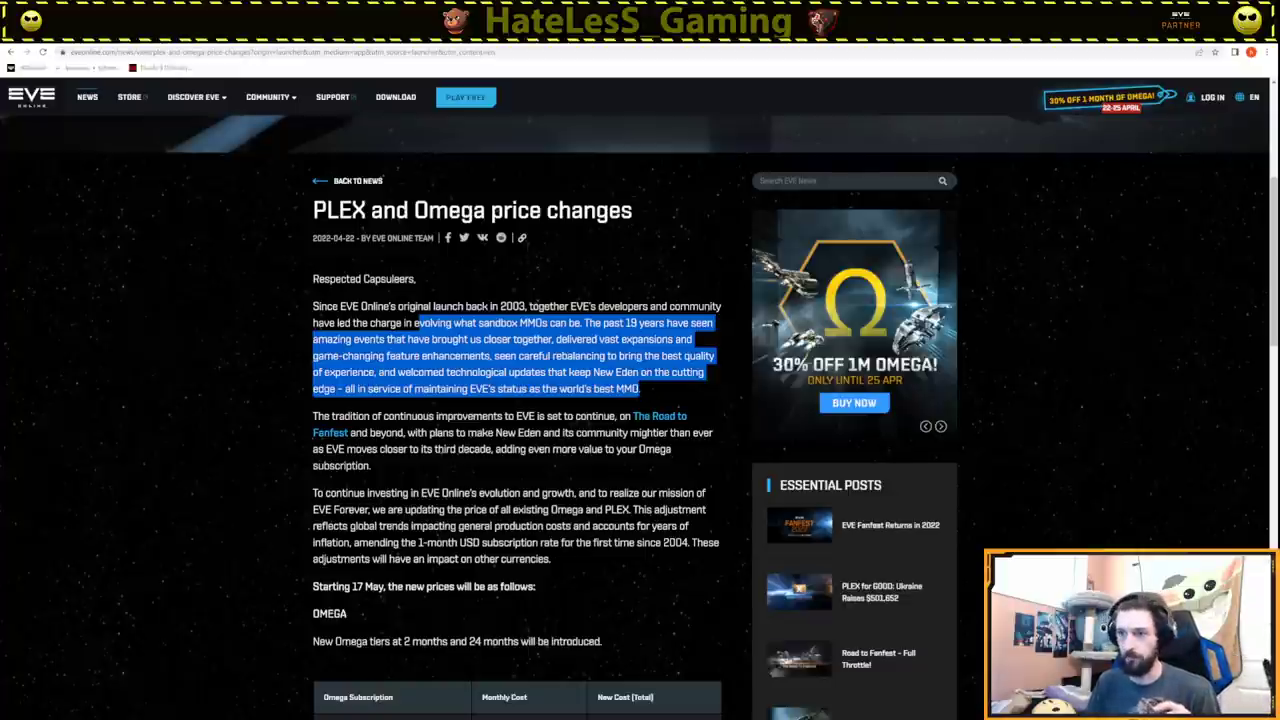
left_click(593, 403)
left_click_drag(559, 389, 650, 395)
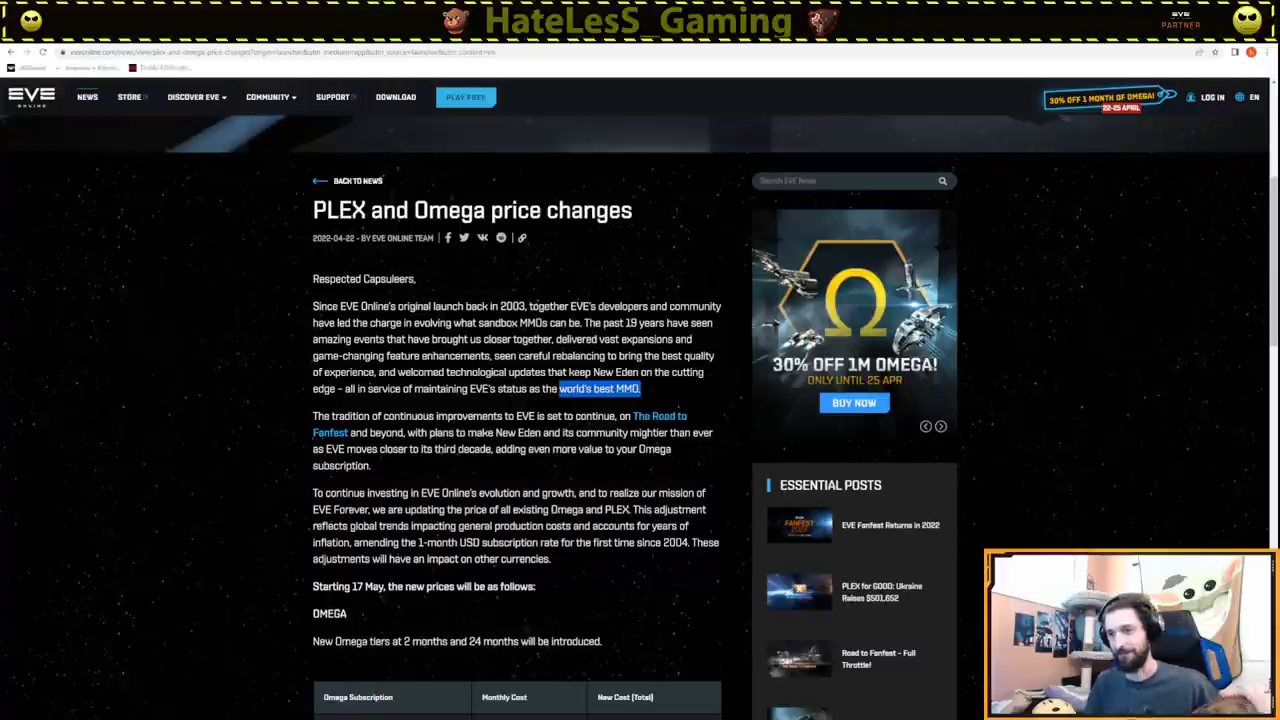
left_click(380, 458)
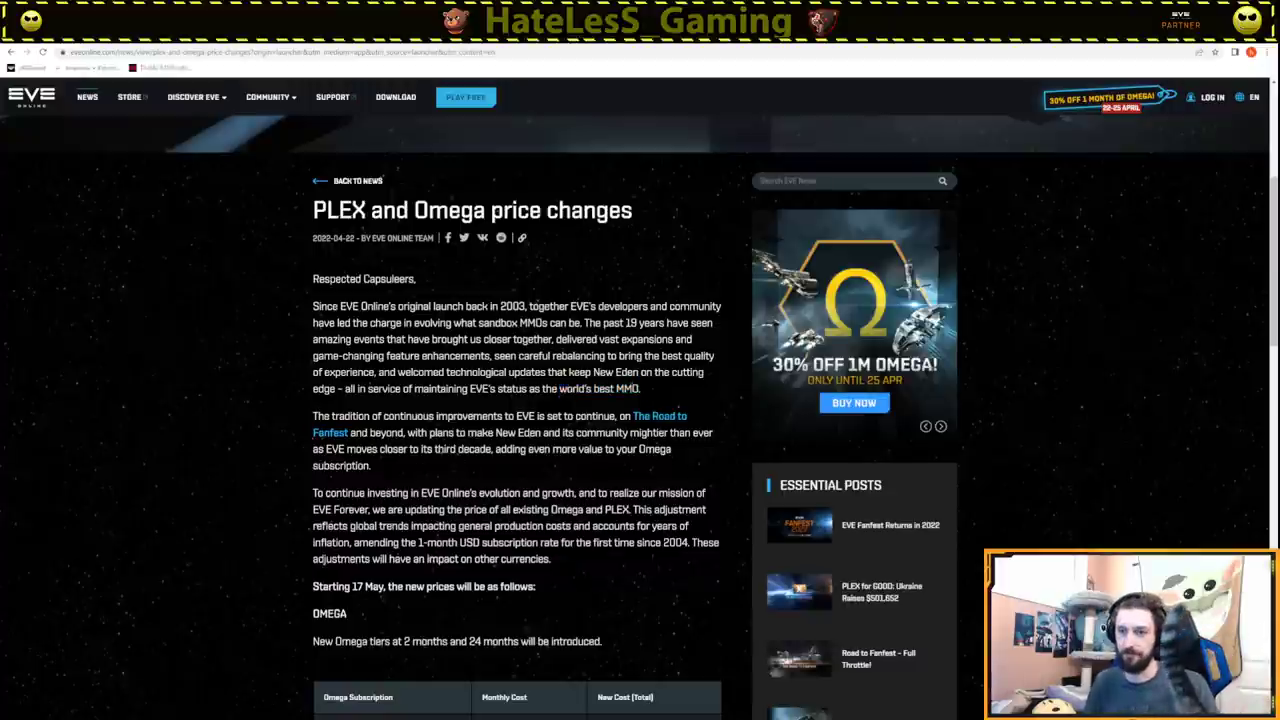
Read the paragraphs on continuous improvements and the price update, highlighting them, the "Starting 17 May" line and the year 2004.
left_click_drag(311, 416, 387, 467)
scroll(387, 467, "down", 1)
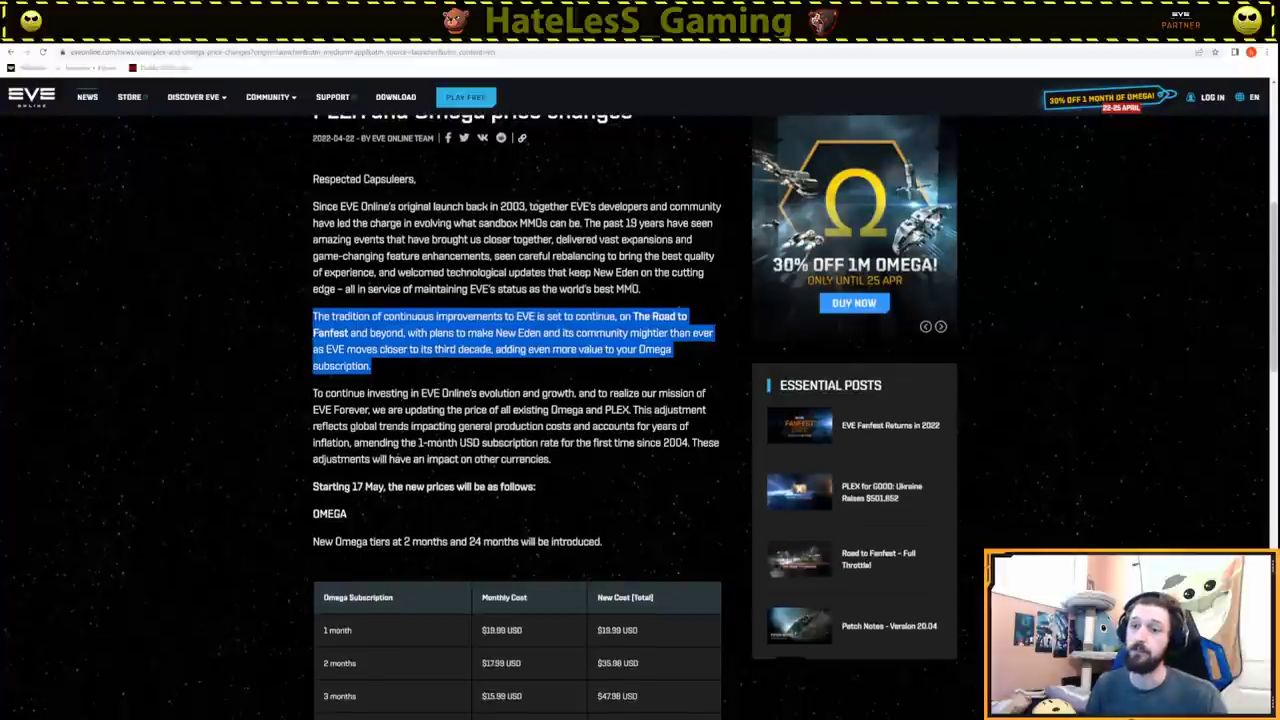
left_click_drag(314, 394, 552, 469)
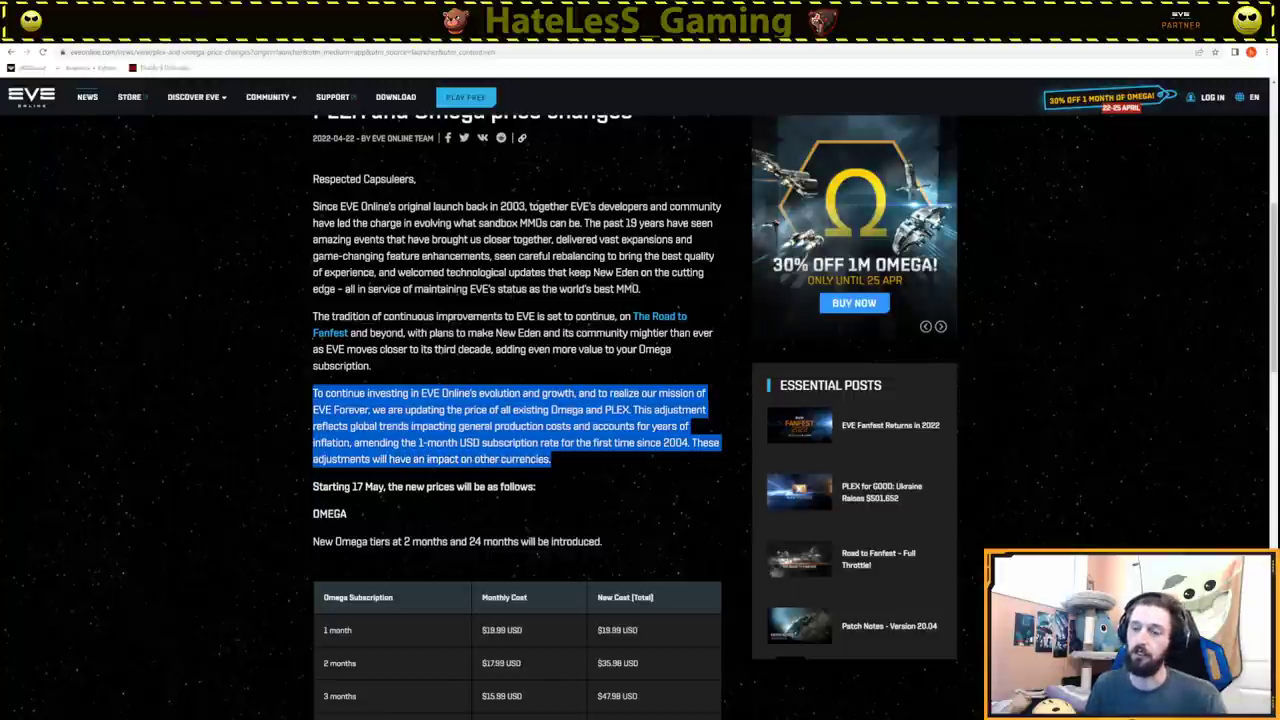
left_click_drag(311, 487, 543, 492)
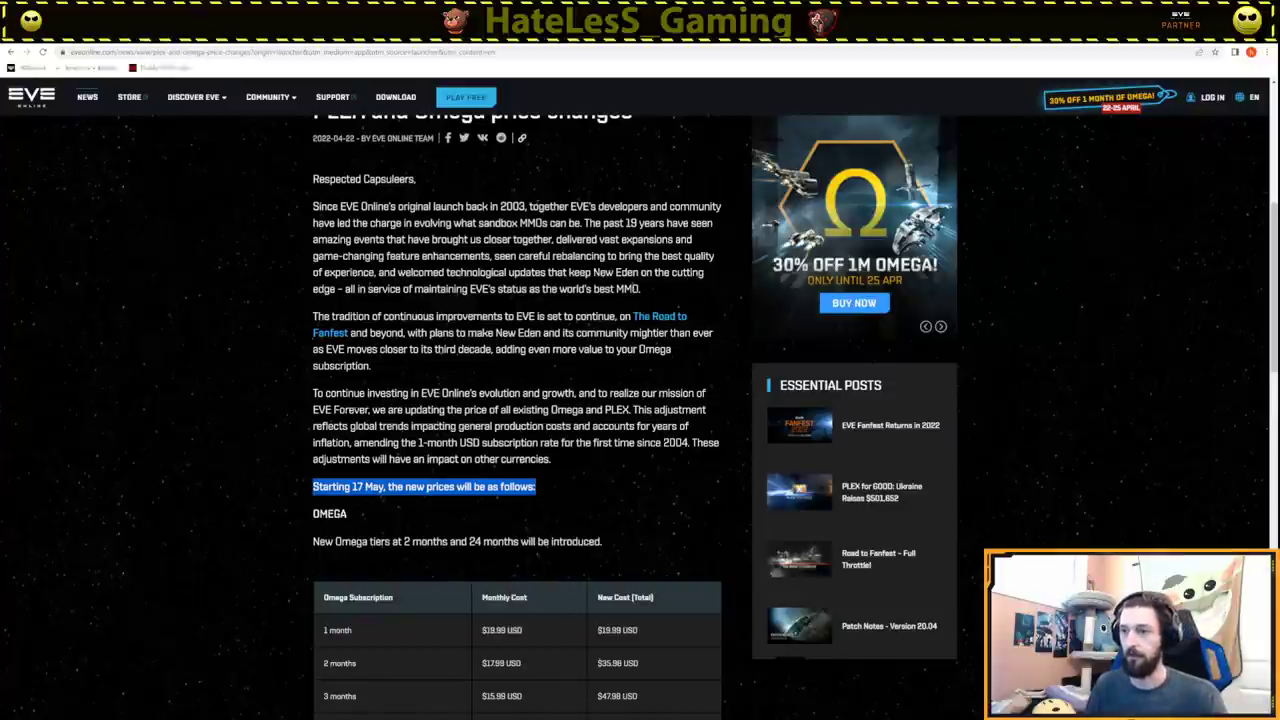
left_click_drag(663, 443, 677, 443)
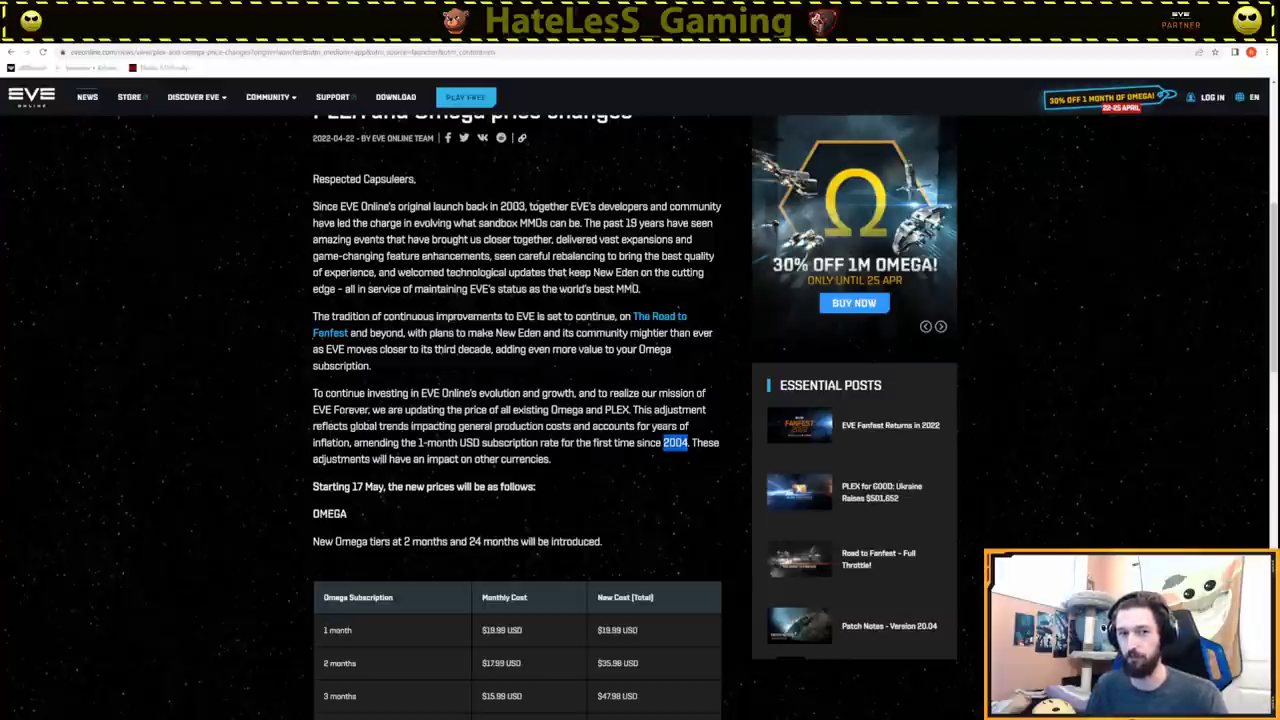
left_click(574, 492)
Examine the Omega subscription price table, highlighting the sentence on new 2-month and 24-month tiers and the 24 months entry.
scroll(574, 492, "down", 3)
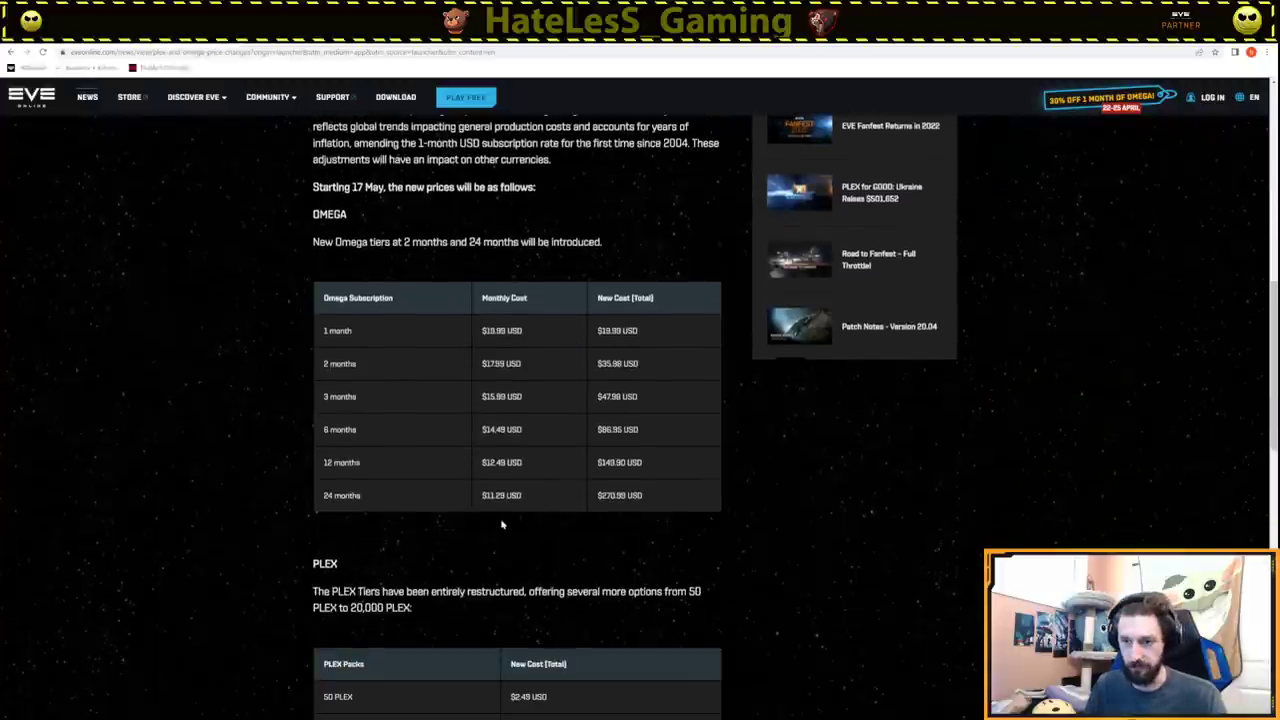
scroll(452, 327, "up", 1)
left_click_drag(298, 342, 603, 350)
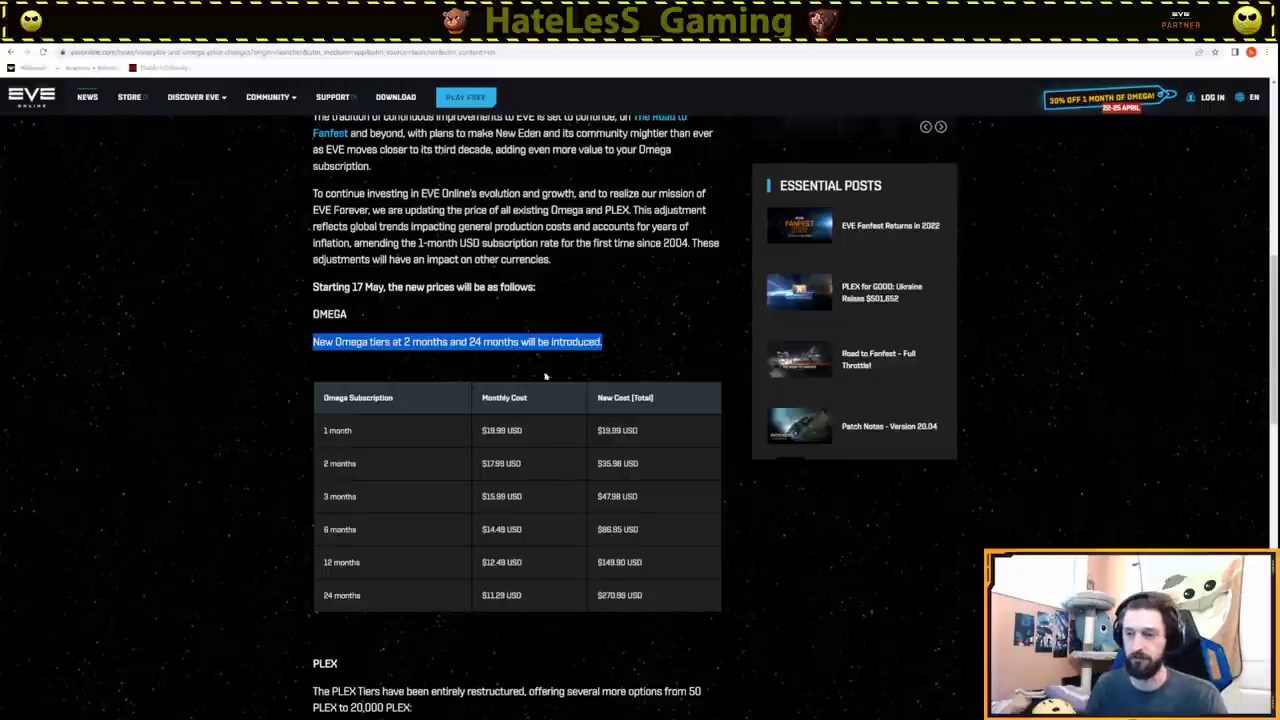
left_click_drag(319, 463, 314, 597)
left_click(370, 603)
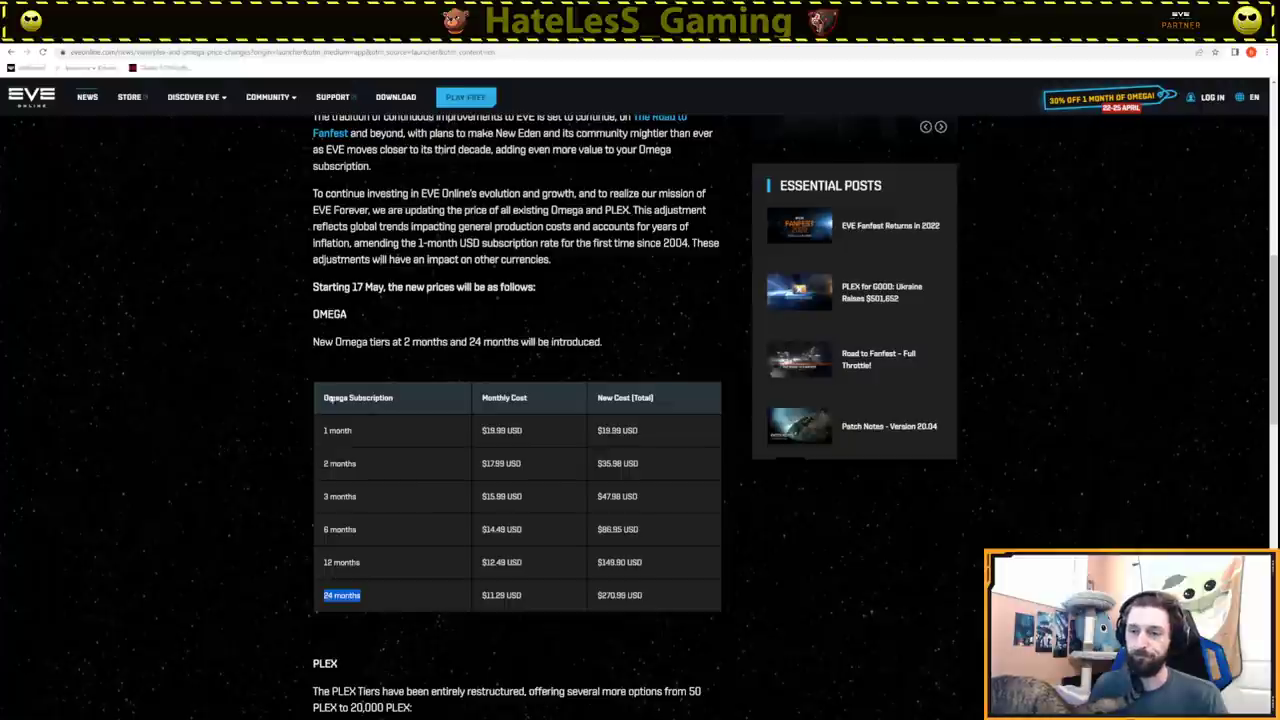
left_click(531, 457)
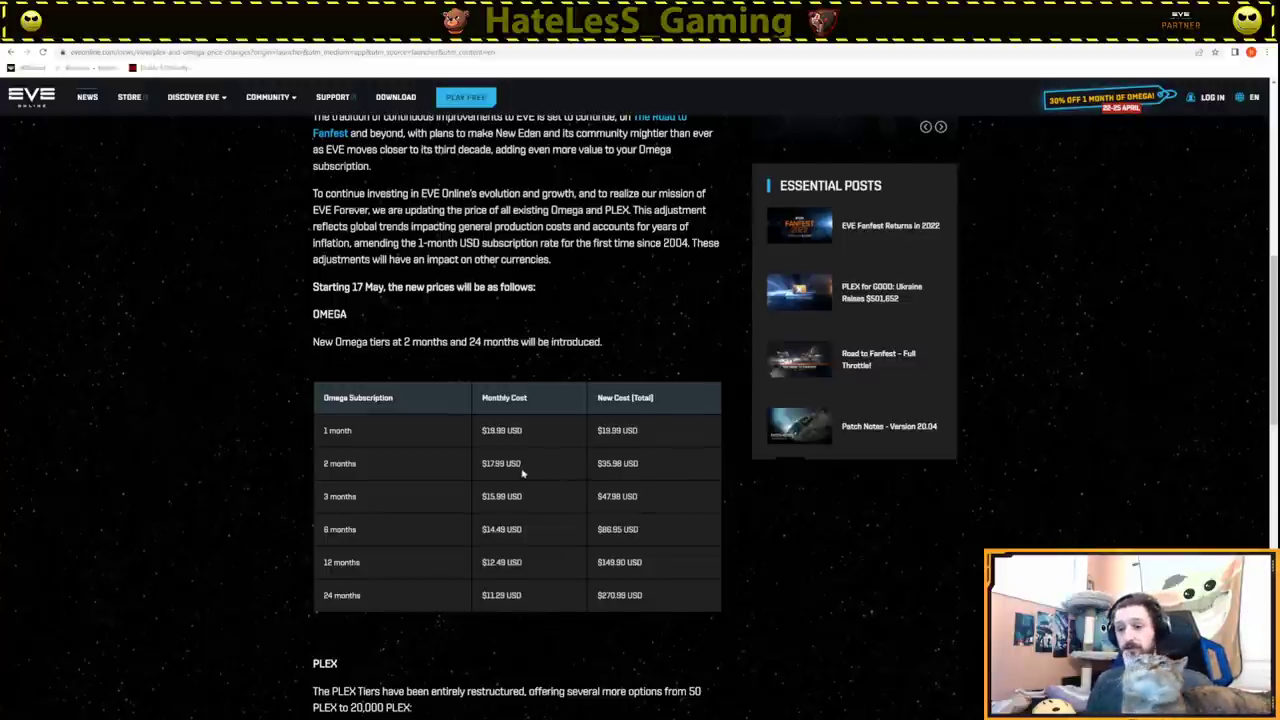
Read the PLEX tiers introduction and highlight the 50 PLEX pack and its new cost in the table.
scroll(520, 473, "down", 2)
scroll(520, 473, "down", 4)
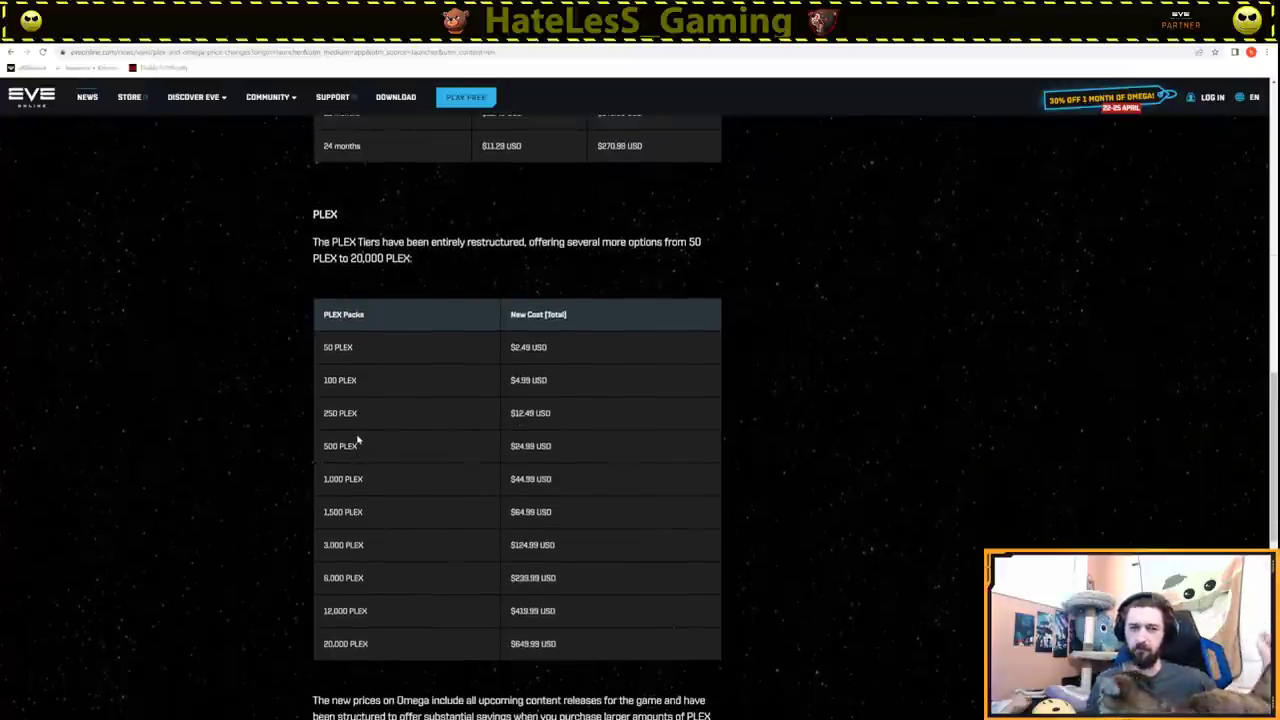
left_click_drag(313, 242, 463, 260)
left_click(466, 262)
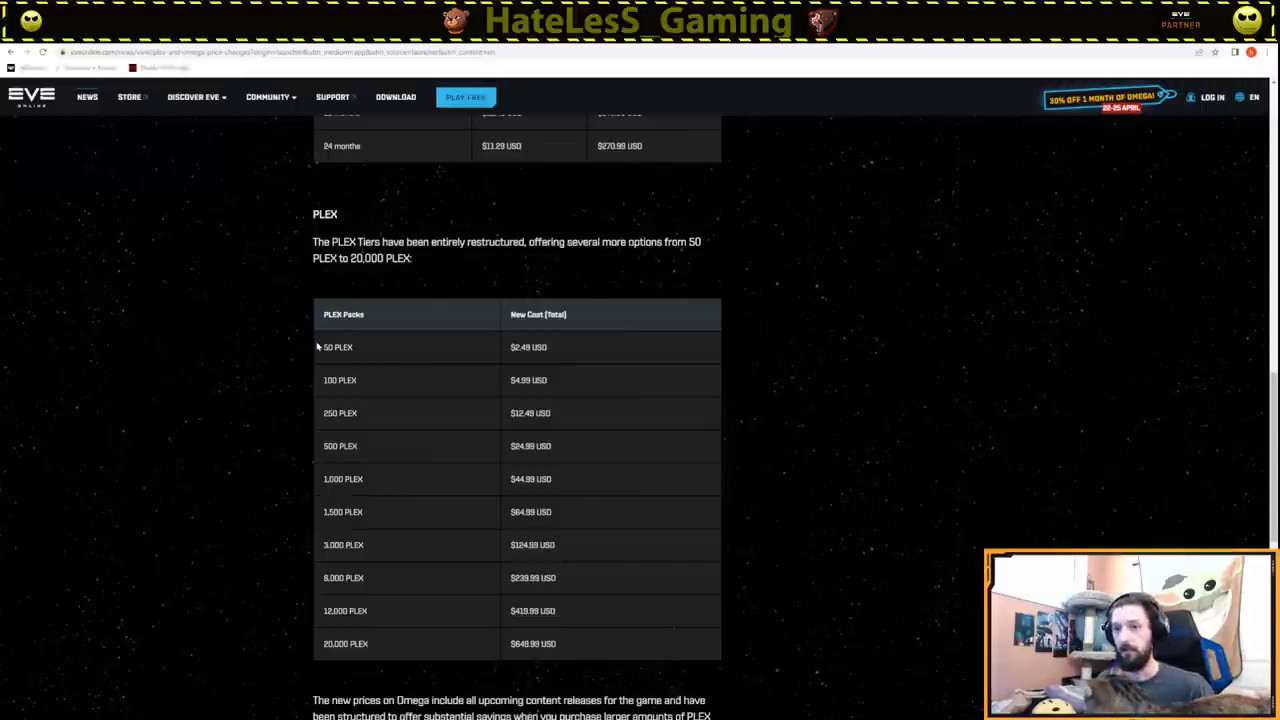
left_click_drag(318, 346, 377, 354)
left_click_drag(508, 343, 557, 347)
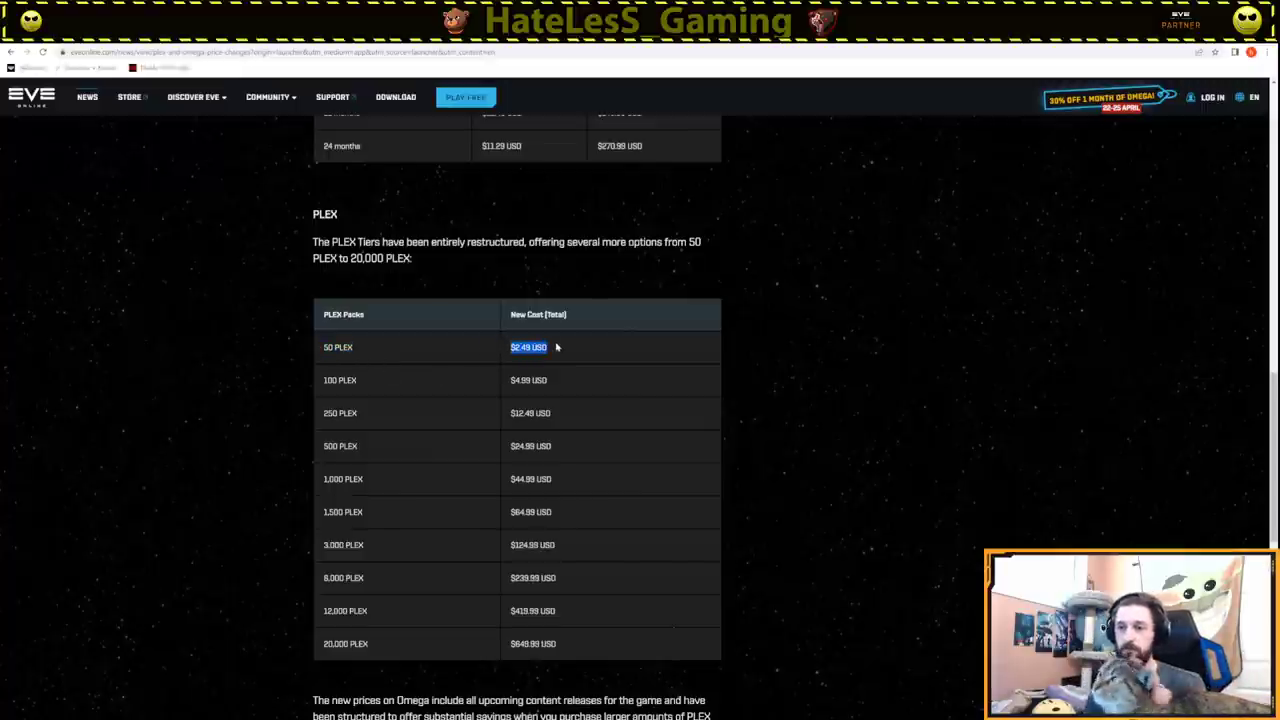
Compare the PLEX packs, highlighting individual entries and the row groups 50 to 500 PLEX and 1,000 to 20,000 PLEX.
left_click_drag(320, 644, 464, 660)
left_click_drag(310, 382, 374, 391)
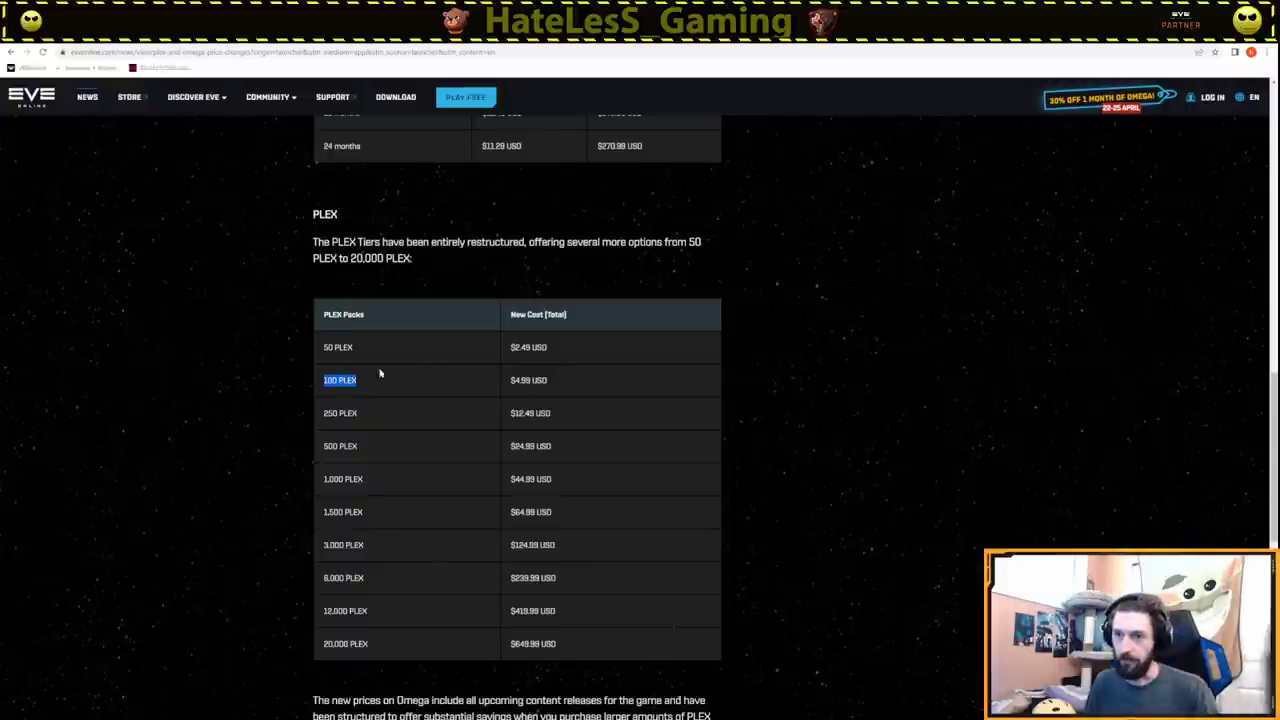
left_click(358, 427)
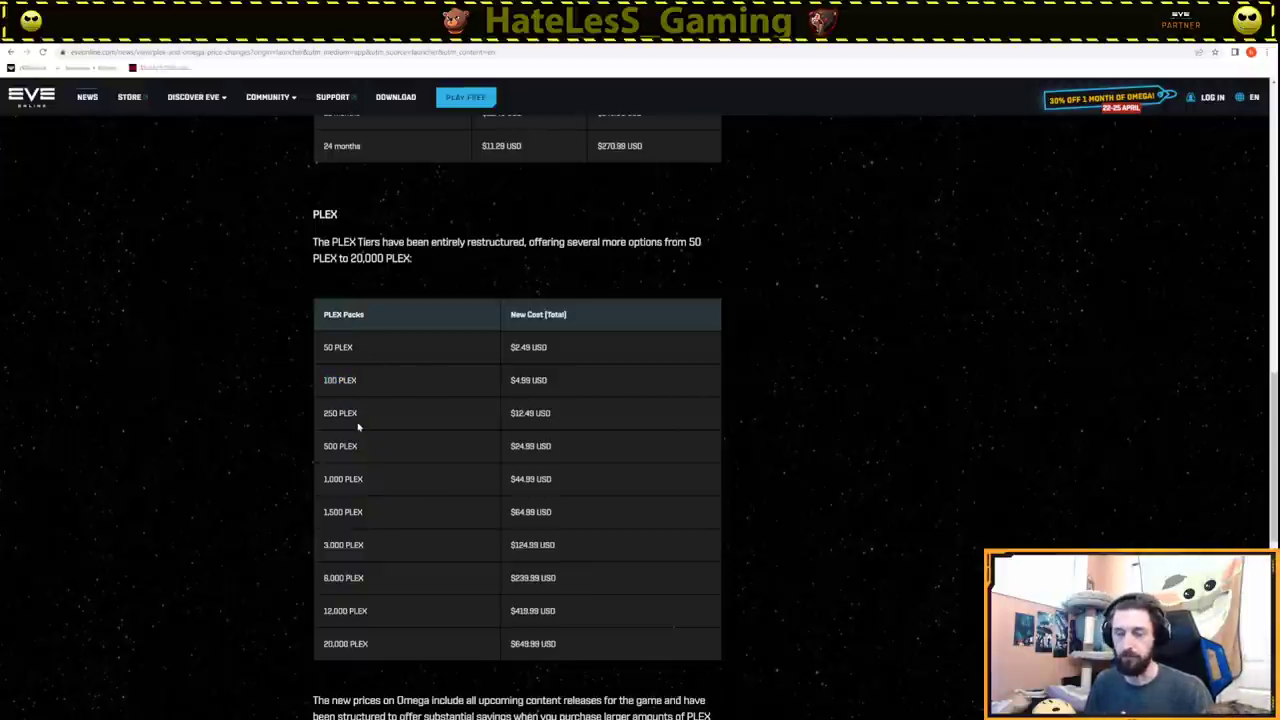
left_click_drag(318, 452, 418, 463)
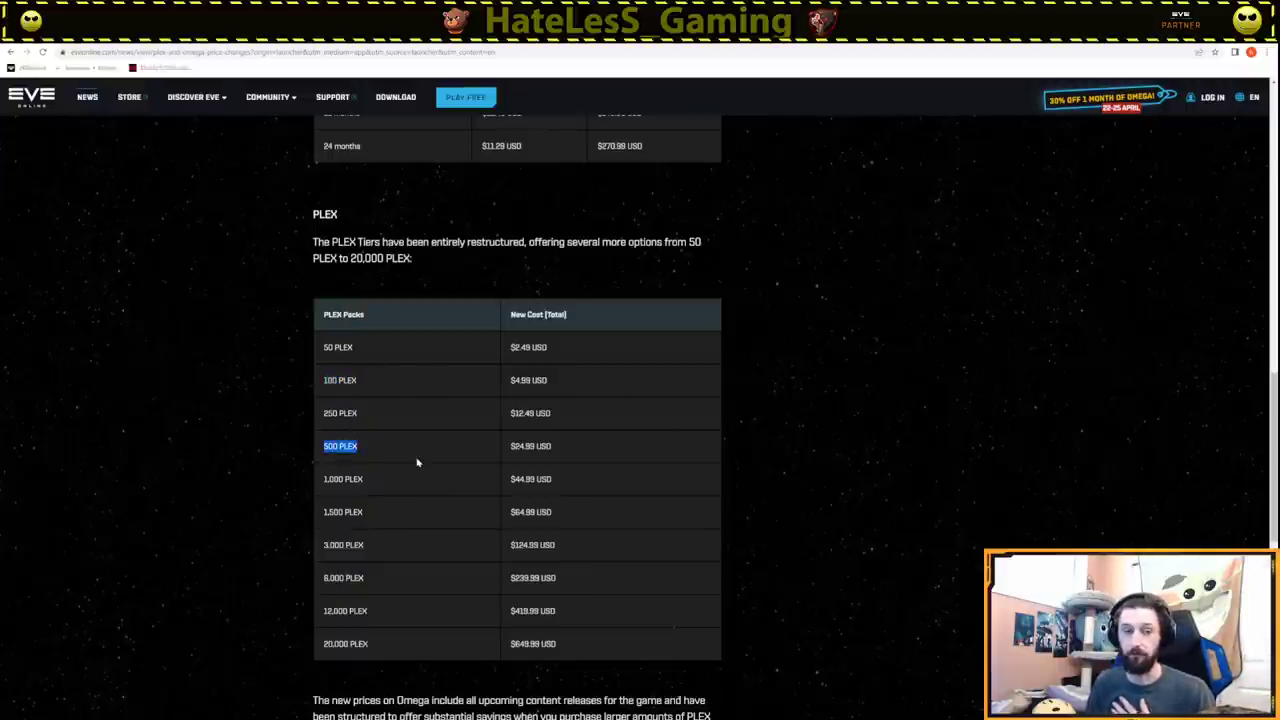
left_click_drag(317, 348, 594, 451)
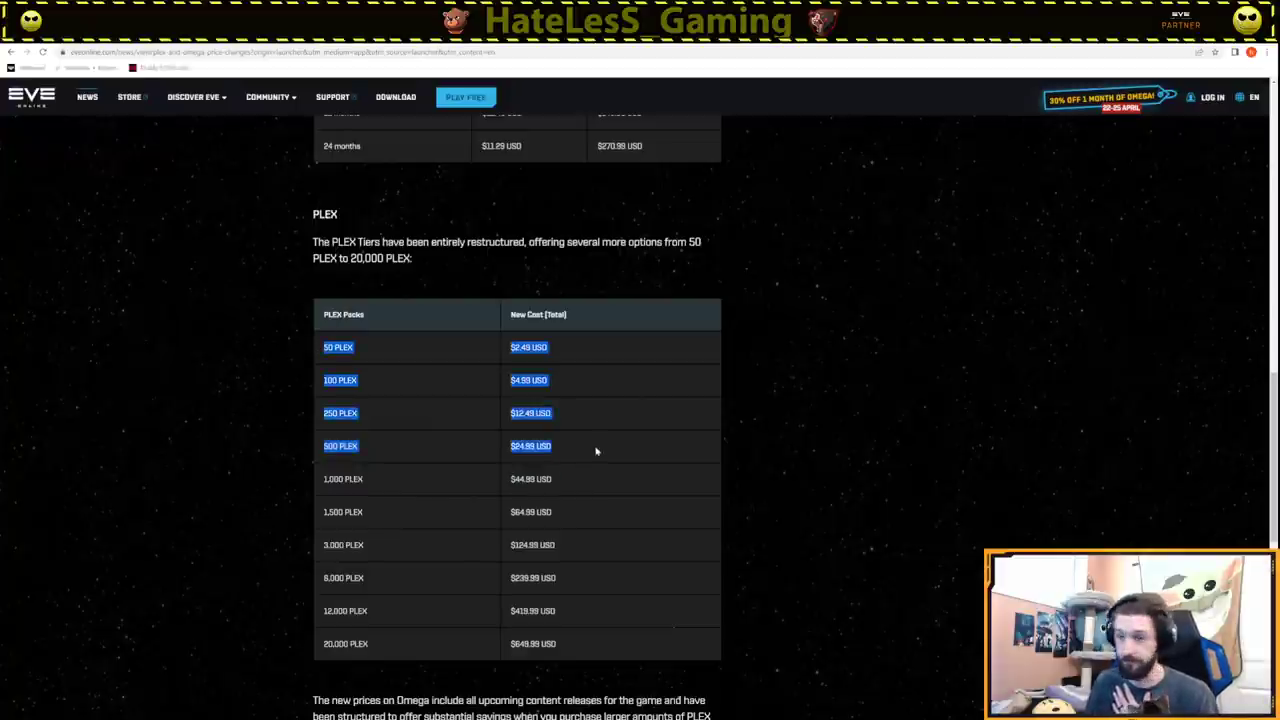
left_click_drag(316, 481, 578, 632)
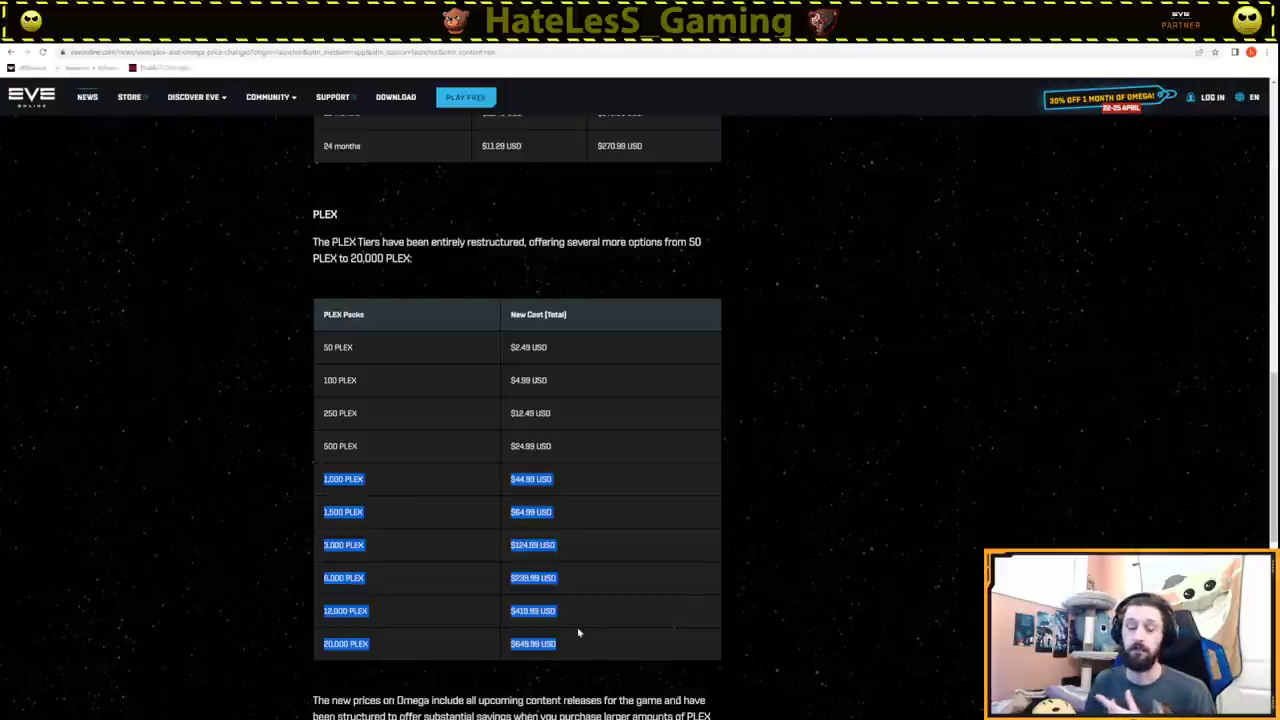
left_click(233, 588)
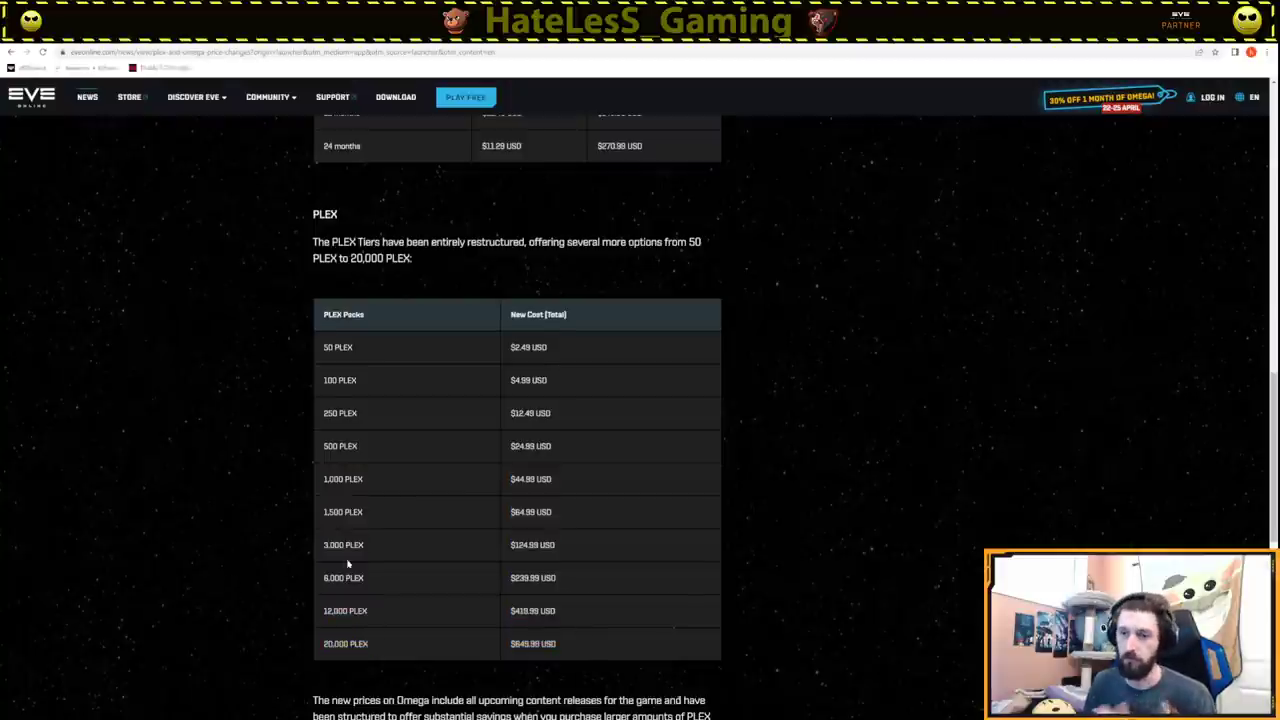
Read the paragraph below the PLEX table about the new Omega prices and bulk savings, highlighting it in full.
scroll(362, 570, "down", 1)
scroll(362, 570, "down", 3)
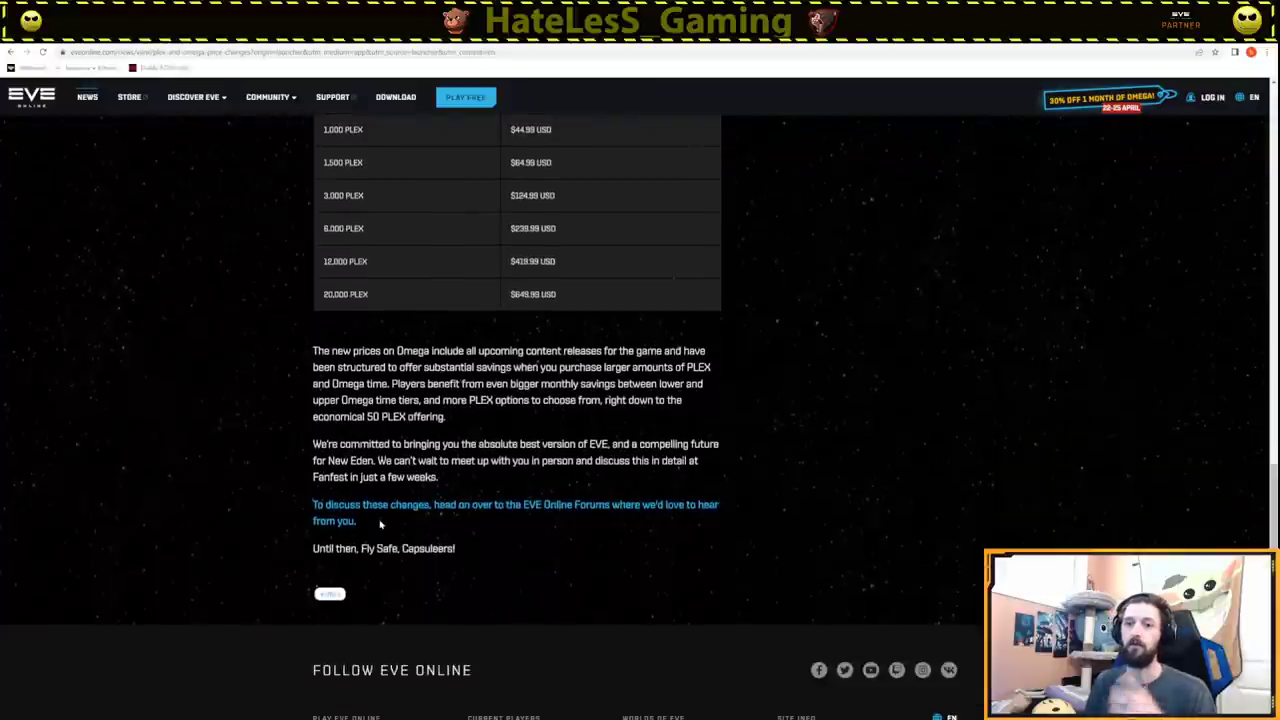
scroll(386, 490, "up", 1)
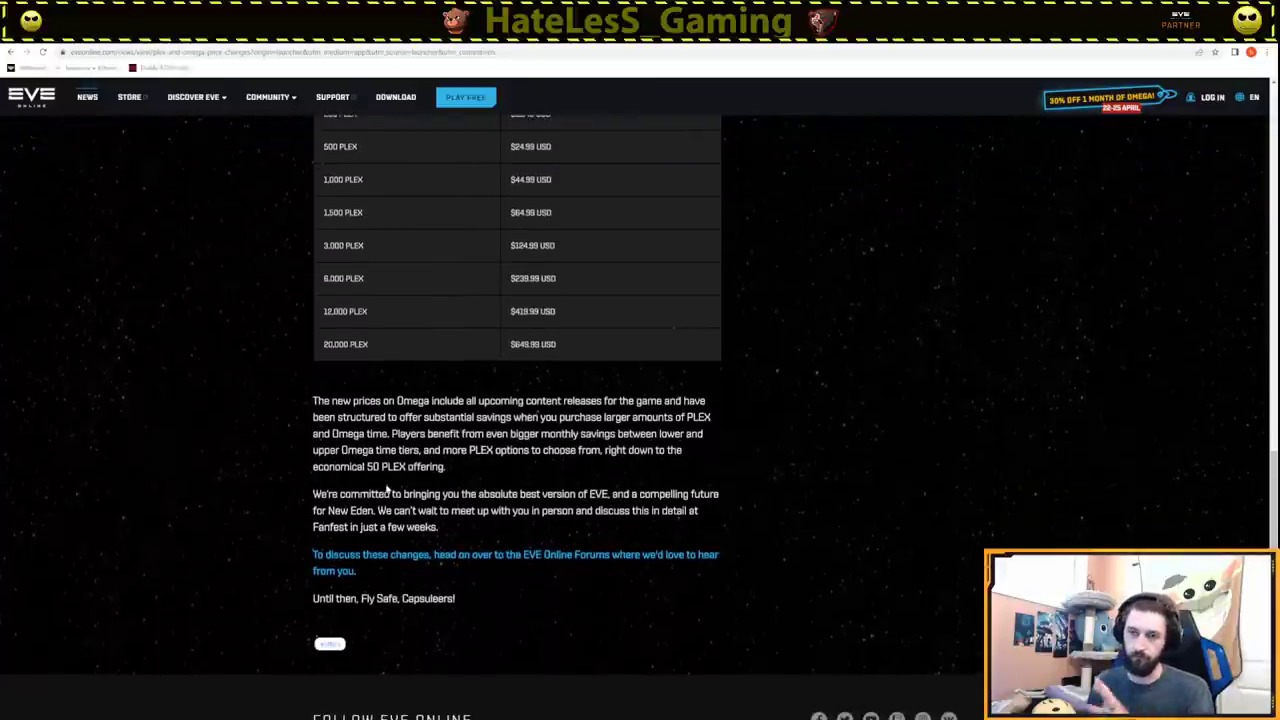
left_click_drag(313, 401, 578, 463)
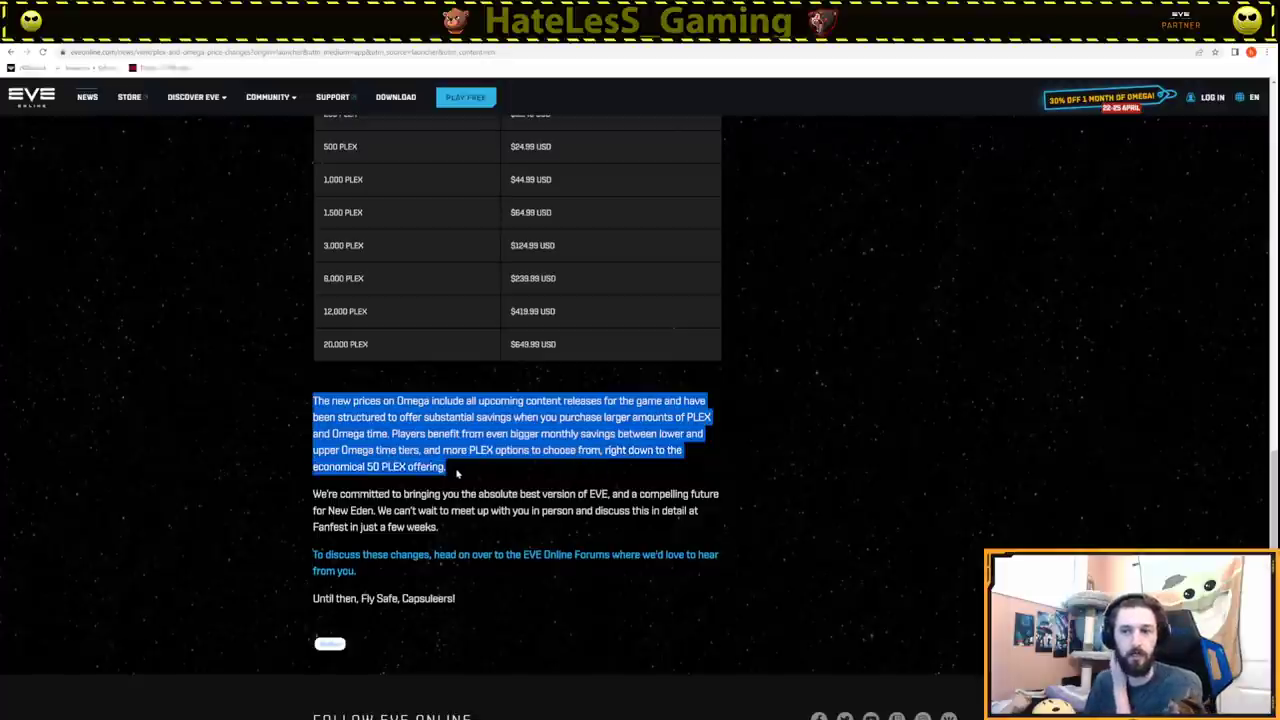
mouse_move(457, 474)
left_mouse_down()
mouse_move(600, 468)
mouse_move(348, 466)
mouse_move(453, 475)
left_mouse_up()
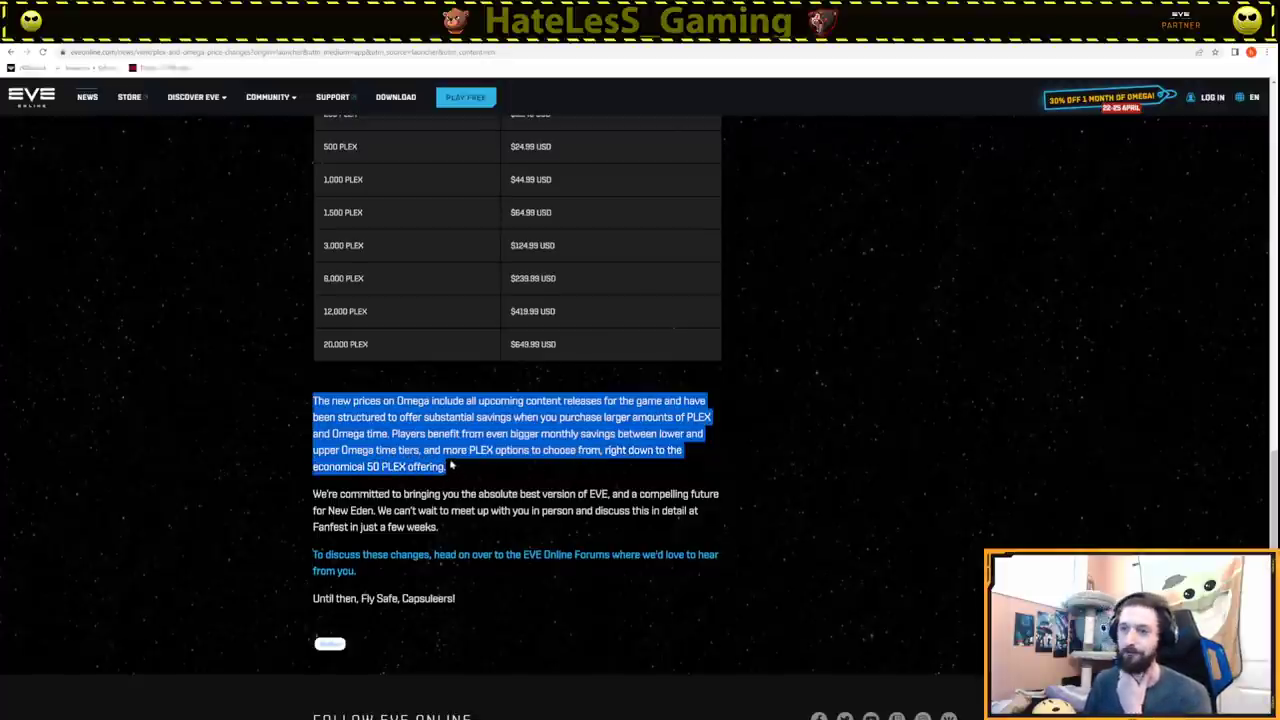
Revisit the PLEX price table, highlighting the 50 PLEX cost, the 500 PLEX pack and the 20,000 PLEX row with its price.
scroll(455, 470, "up", 2)
left_click_drag(504, 199, 597, 206)
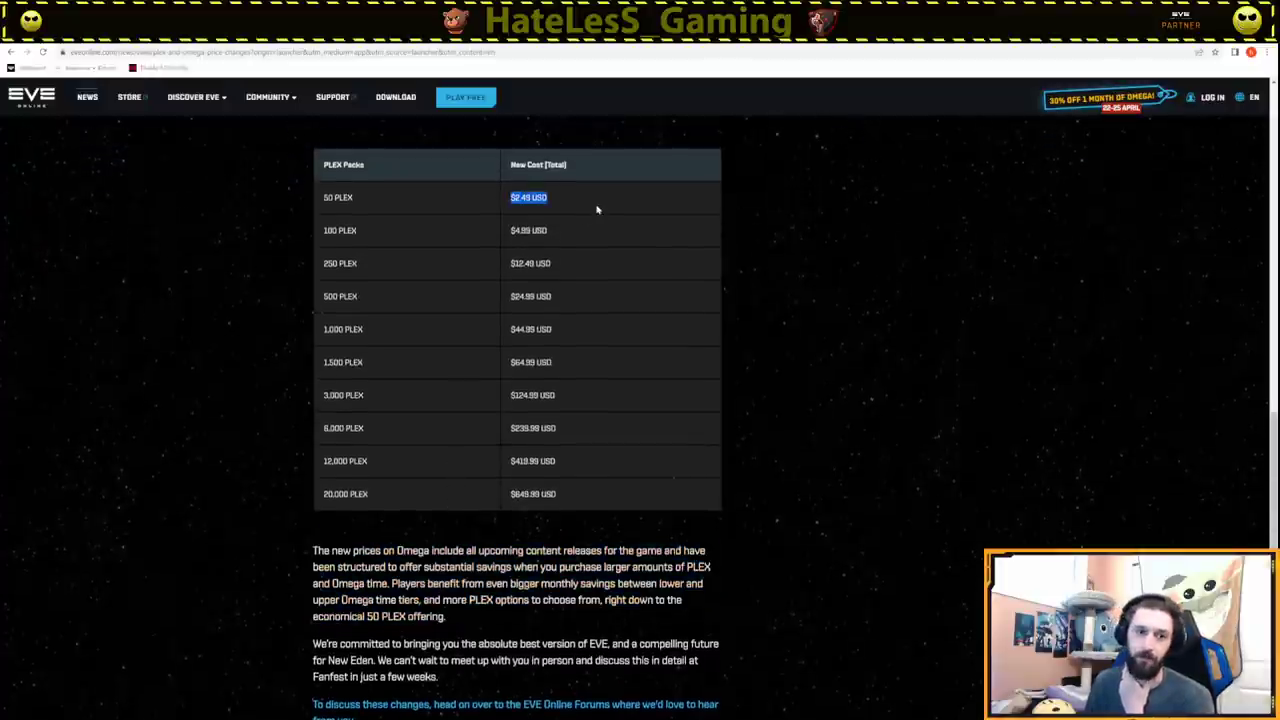
left_click_drag(325, 298, 434, 298)
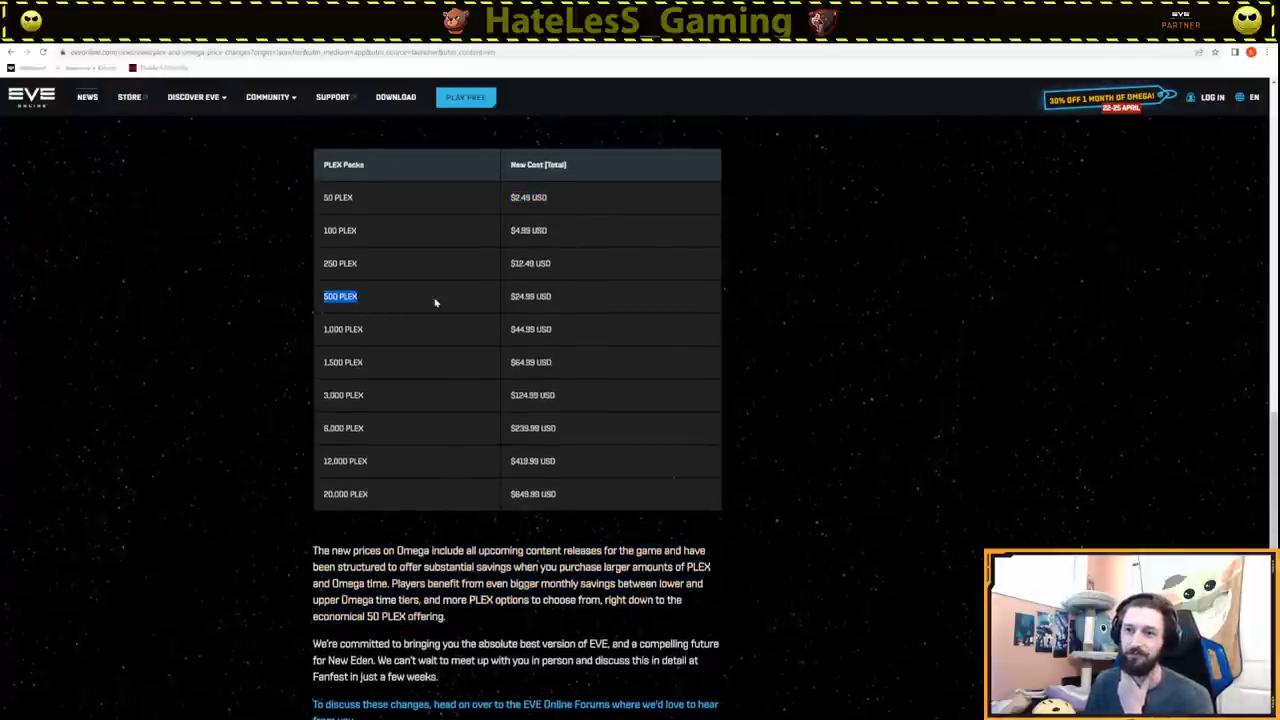
left_click(434, 298)
scroll(300, 317, "down", 3)
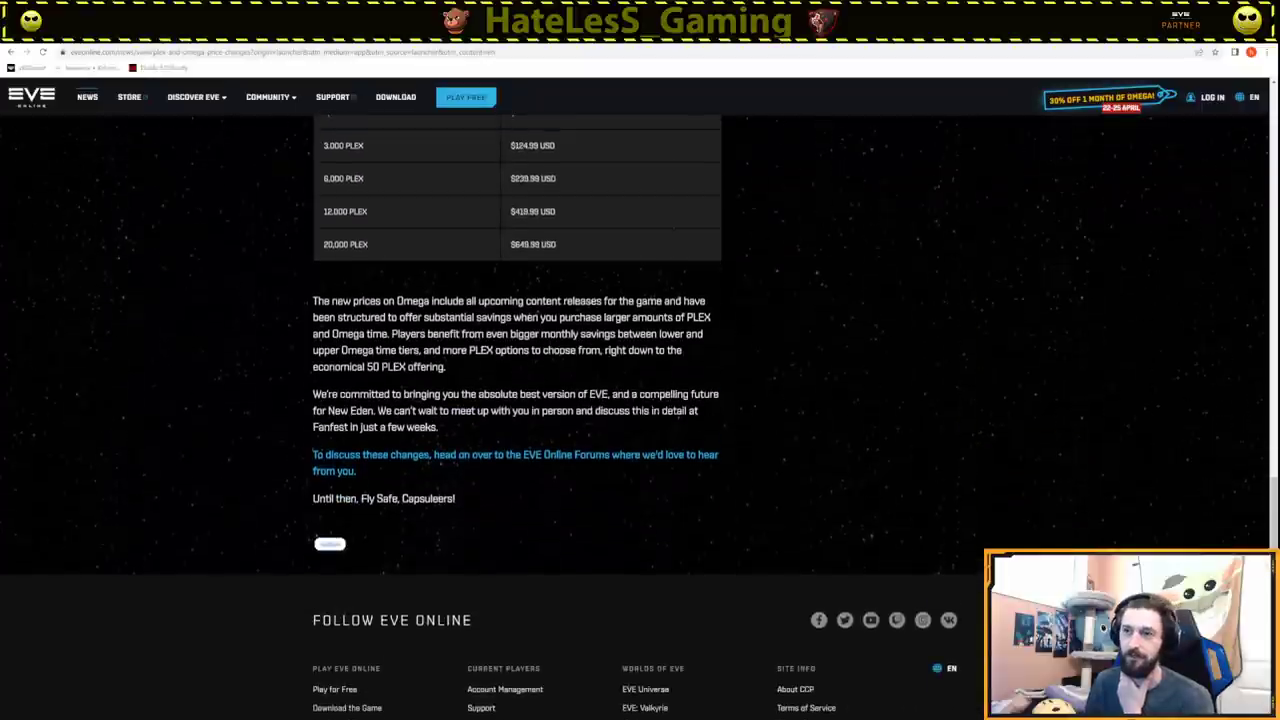
scroll(371, 303, "up", 2)
left_click_drag(319, 393, 586, 394)
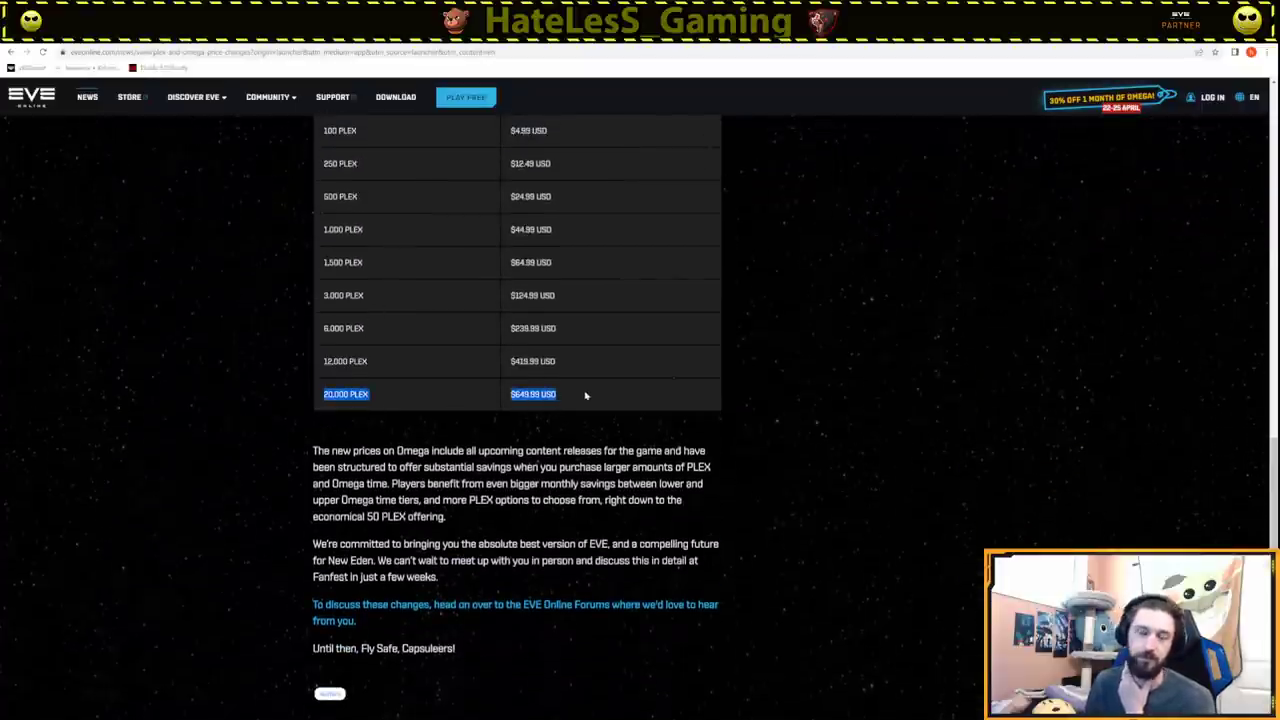
scroll(586, 394, "down", 2)
scroll(458, 397, "up", 1)
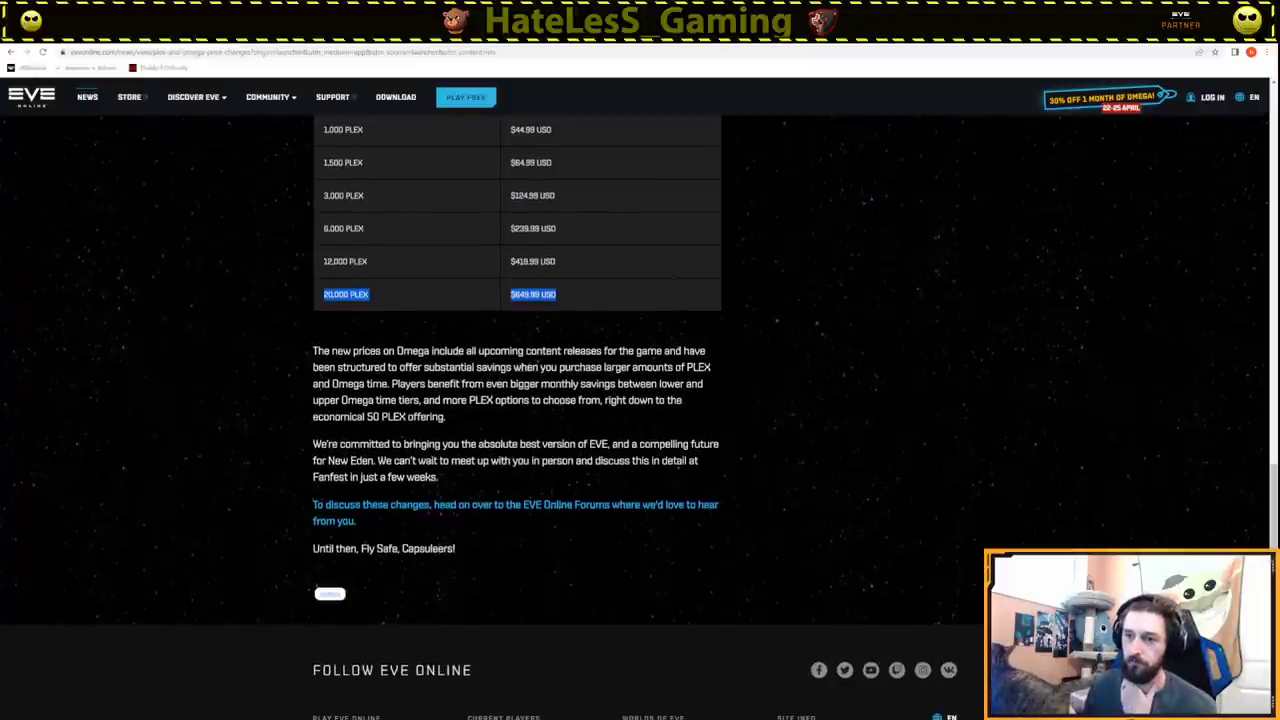
Read the closing paragraph about the commitment to EVE and the Fanfest discussion, highlighting it in full and clearing the highlight.
left_click_drag(313, 443, 531, 474)
left_click(458, 424)
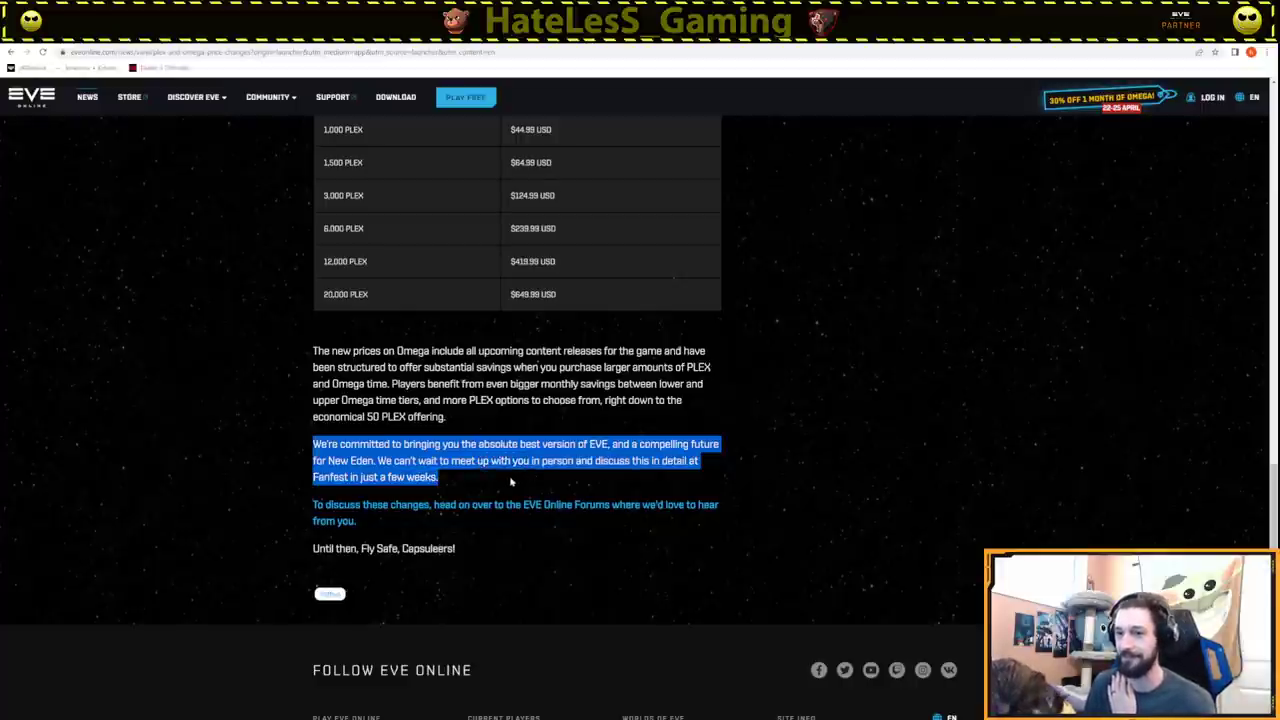
left_click_drag(510, 482, 447, 479)
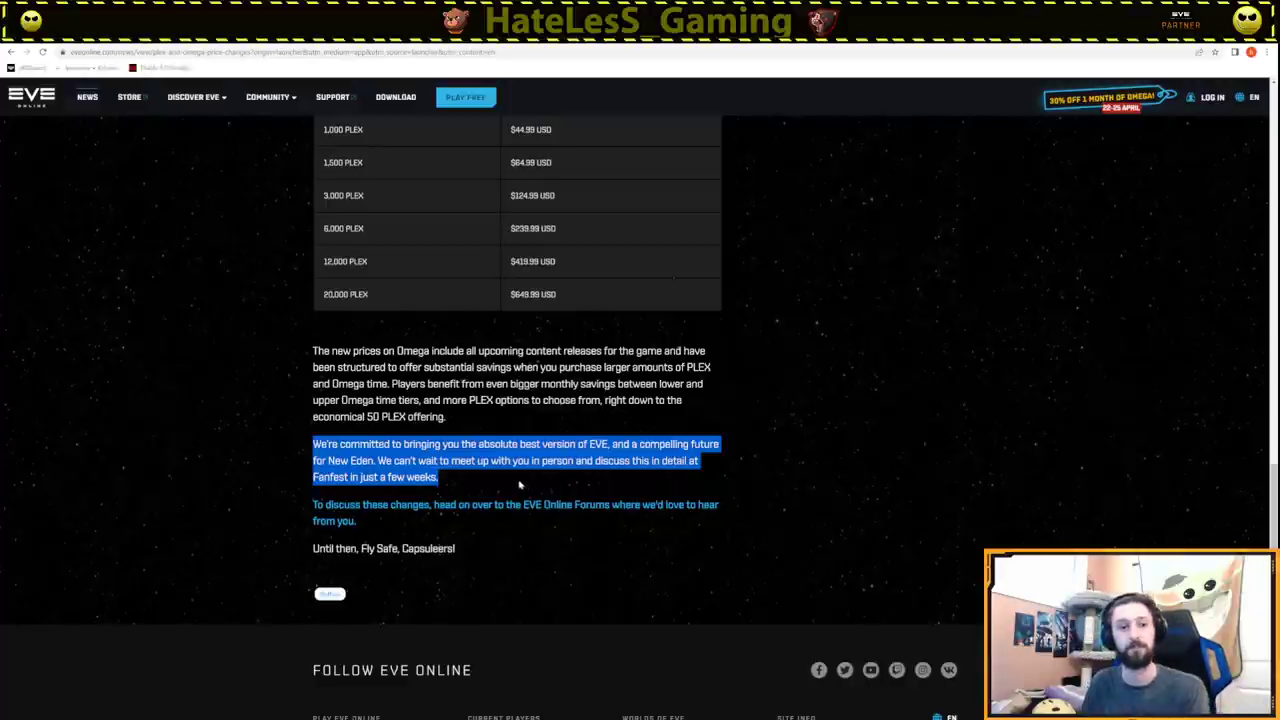
left_click(520, 482)
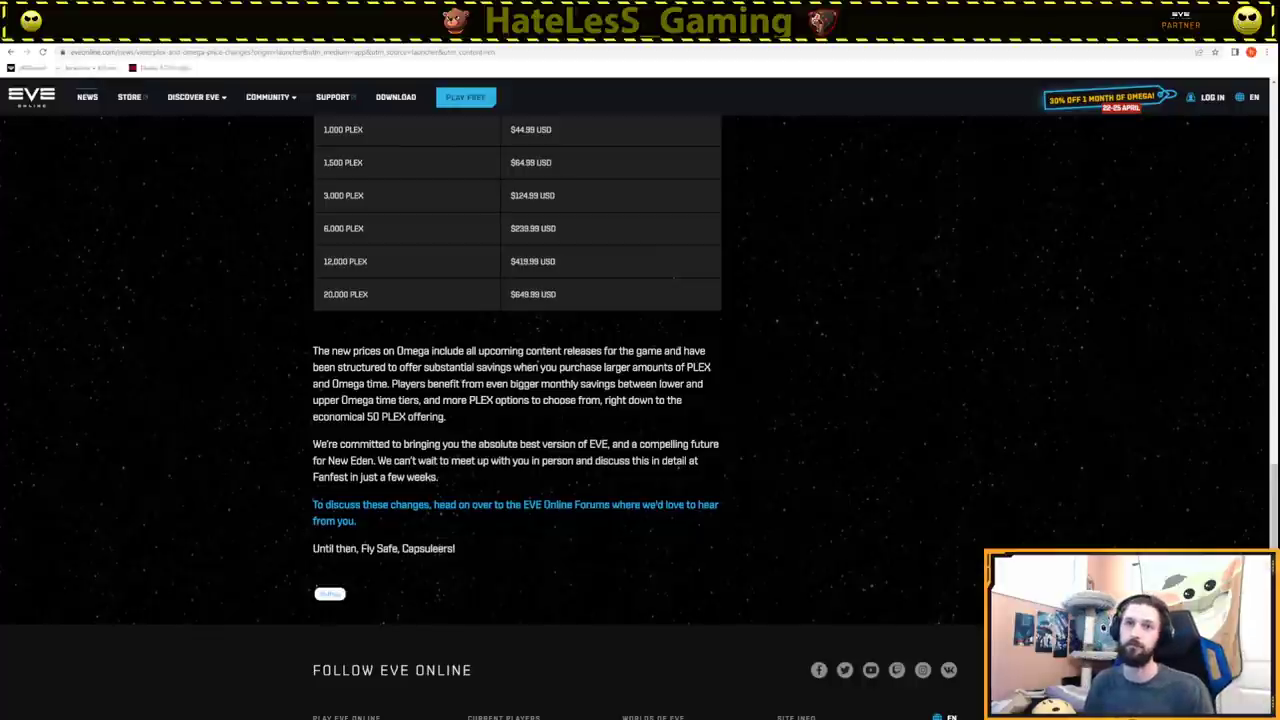
Switch to the price comparison in Google Sheets and examine the old price per month for the 1-month and 24-month Omega rows.
key("ctrl+Tab")
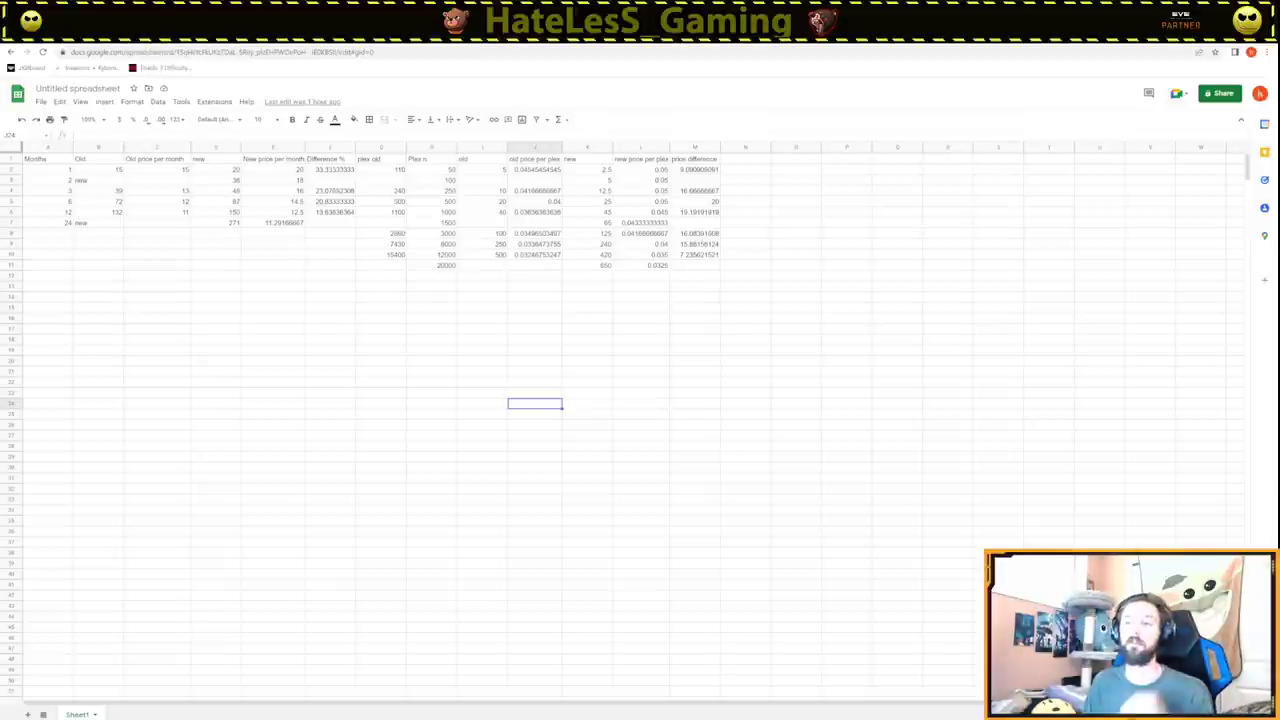
left_click(170, 321)
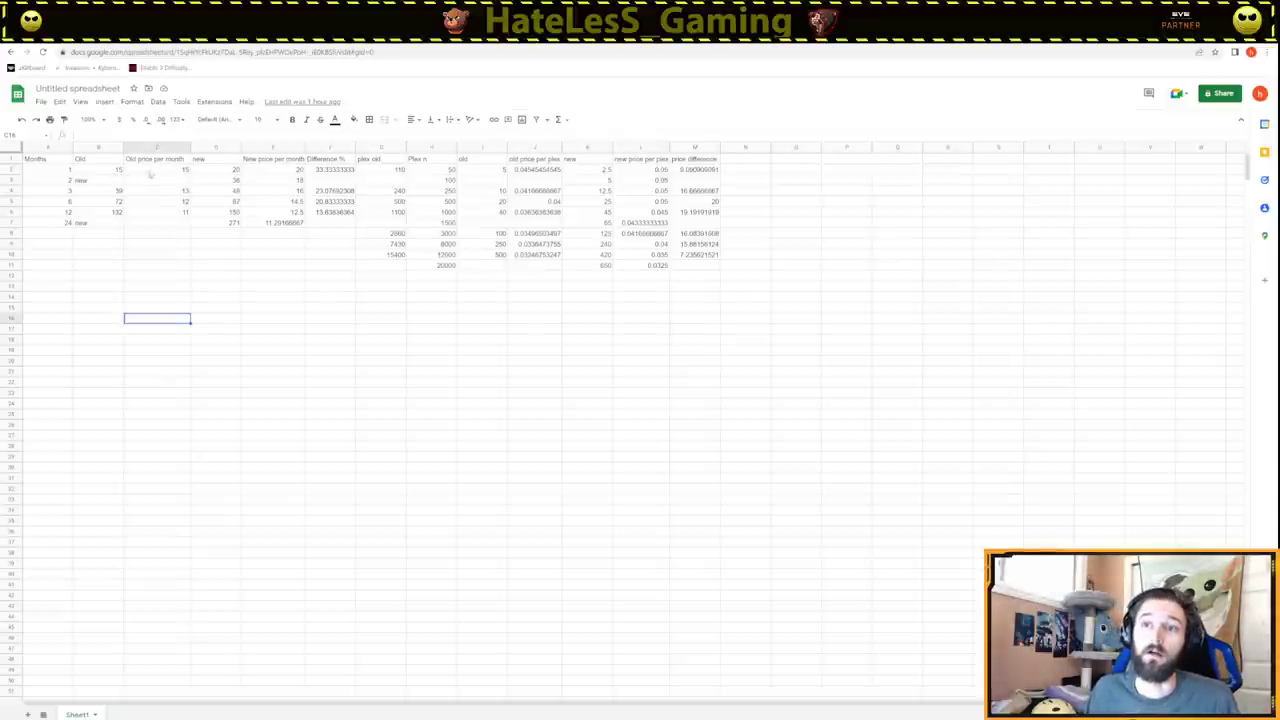
left_click(175, 172)
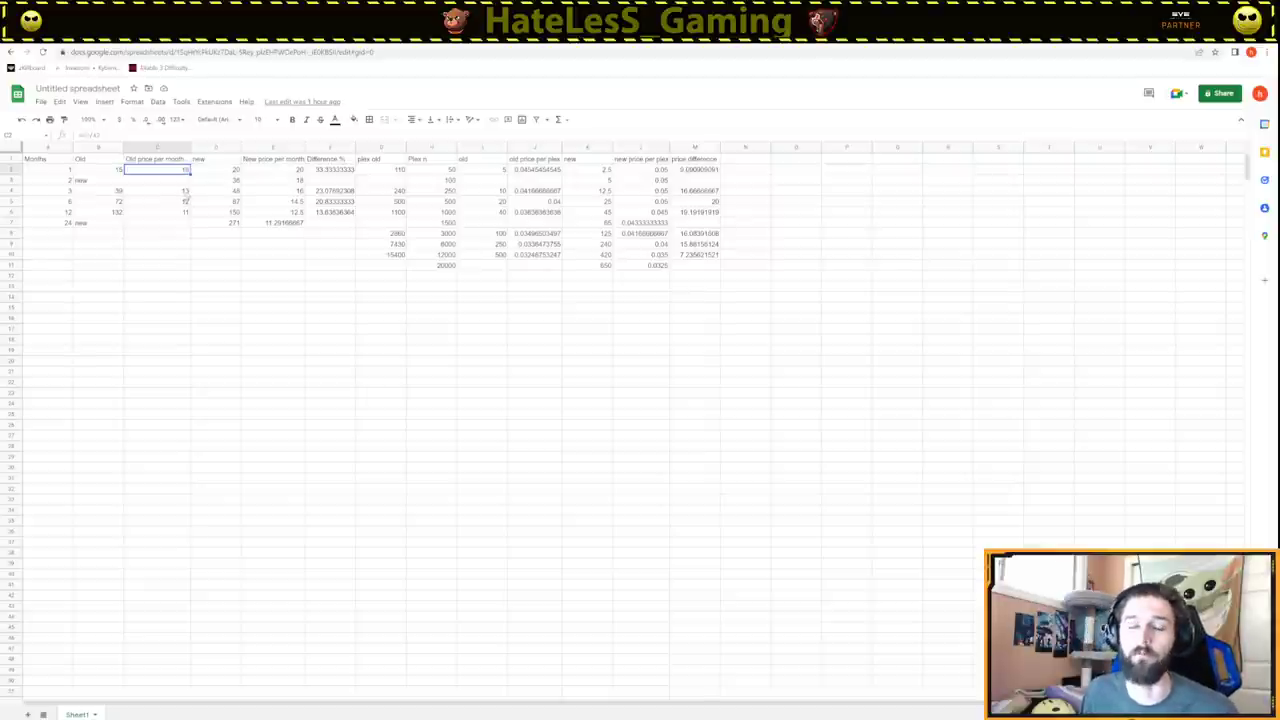
left_click(104, 226)
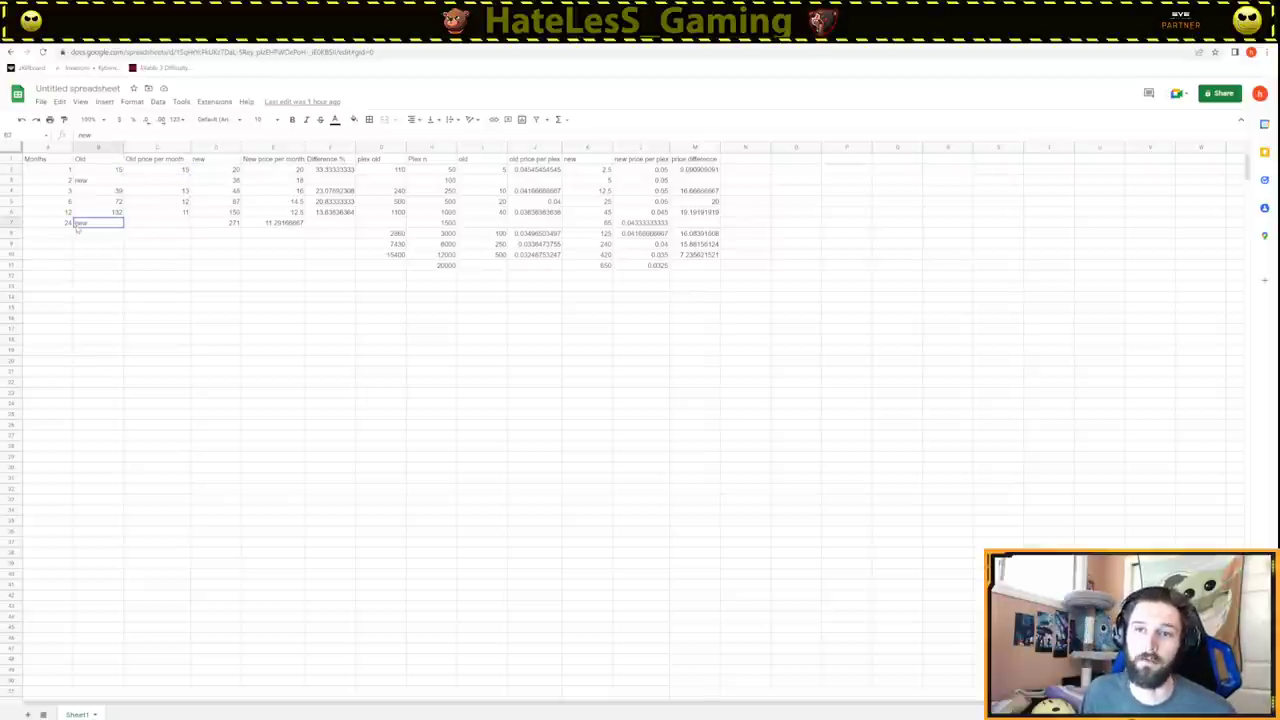
left_click(150, 224)
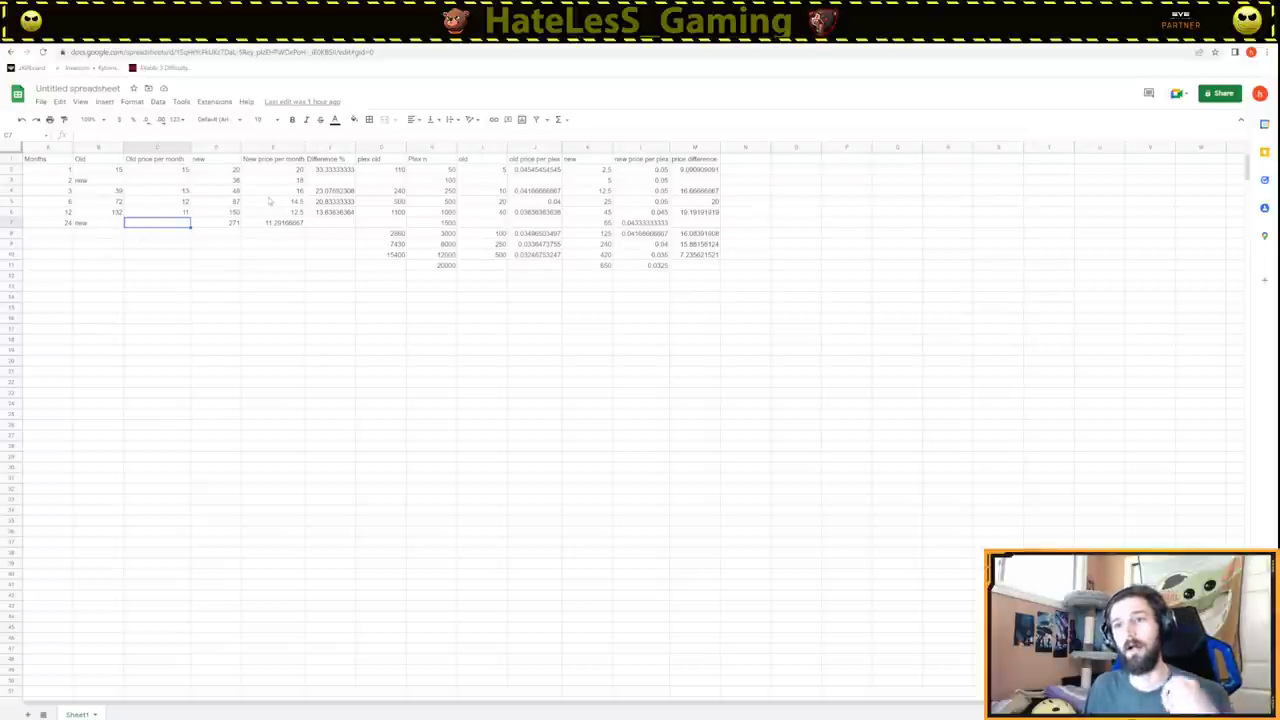
Go through the new price per month for each Omega duration, from 1 month to 24 months.
left_click(283, 182)
left_click(283, 172)
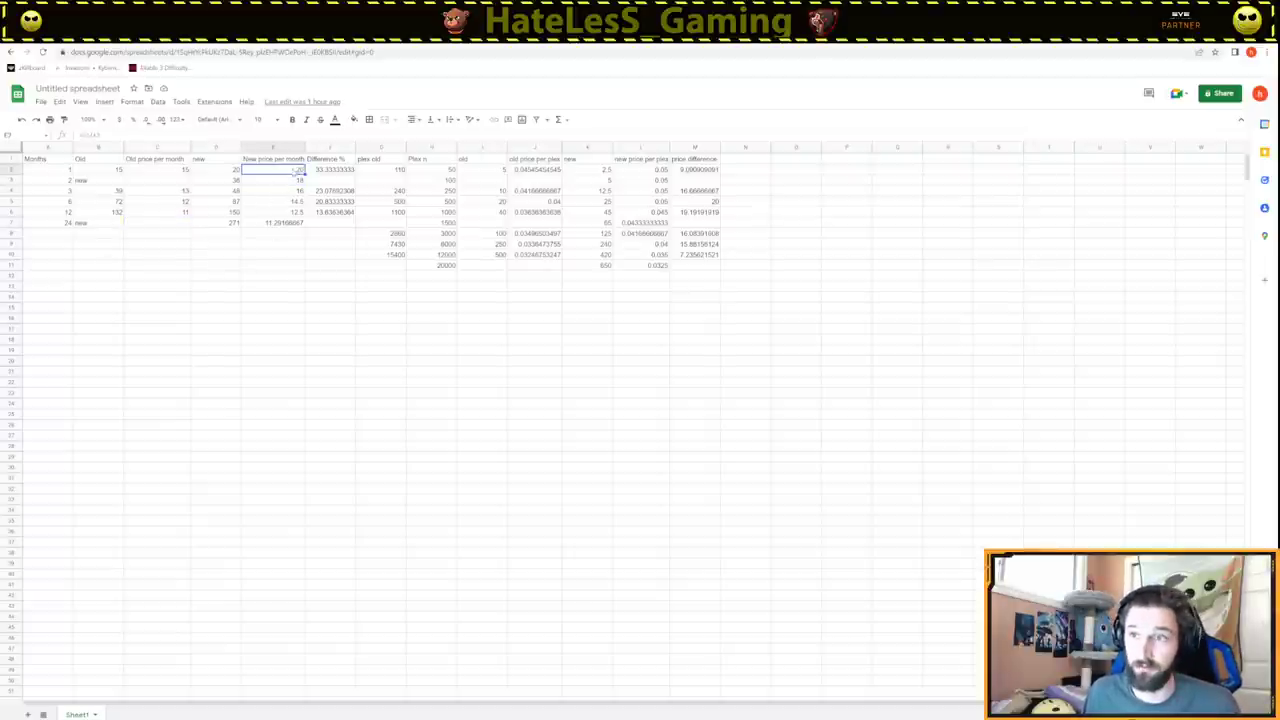
left_click(296, 182)
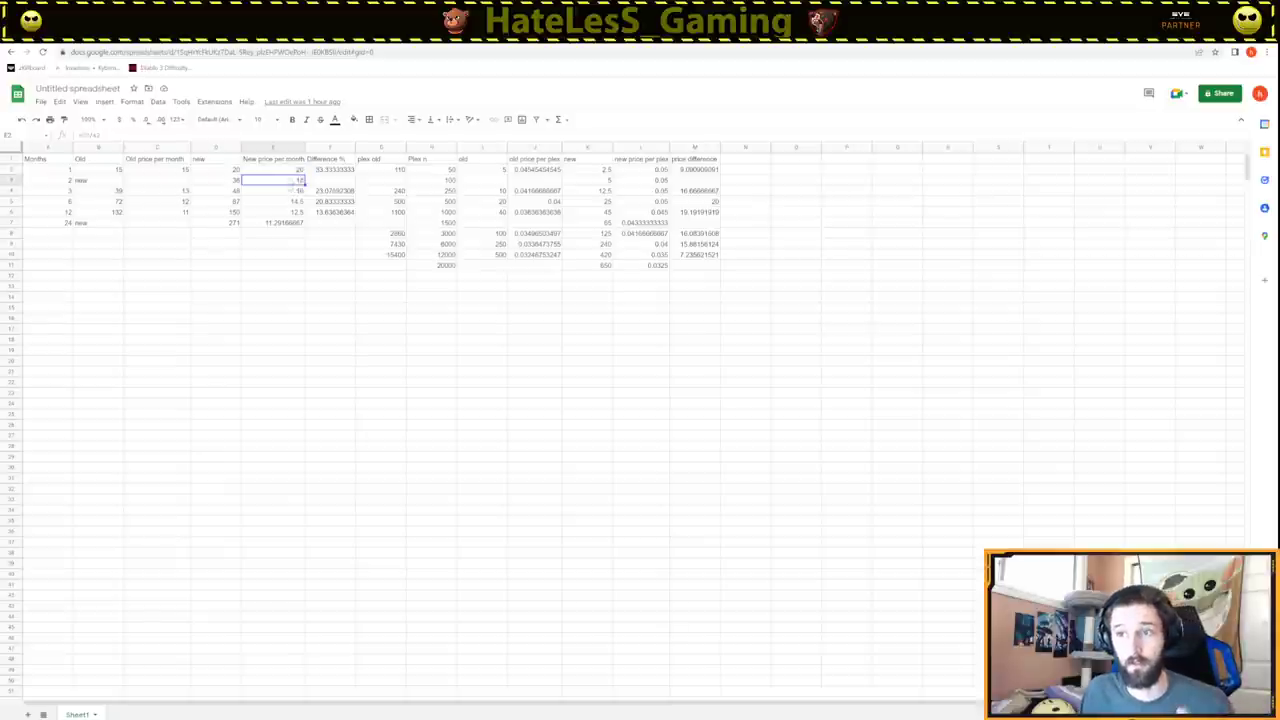
left_click(292, 193)
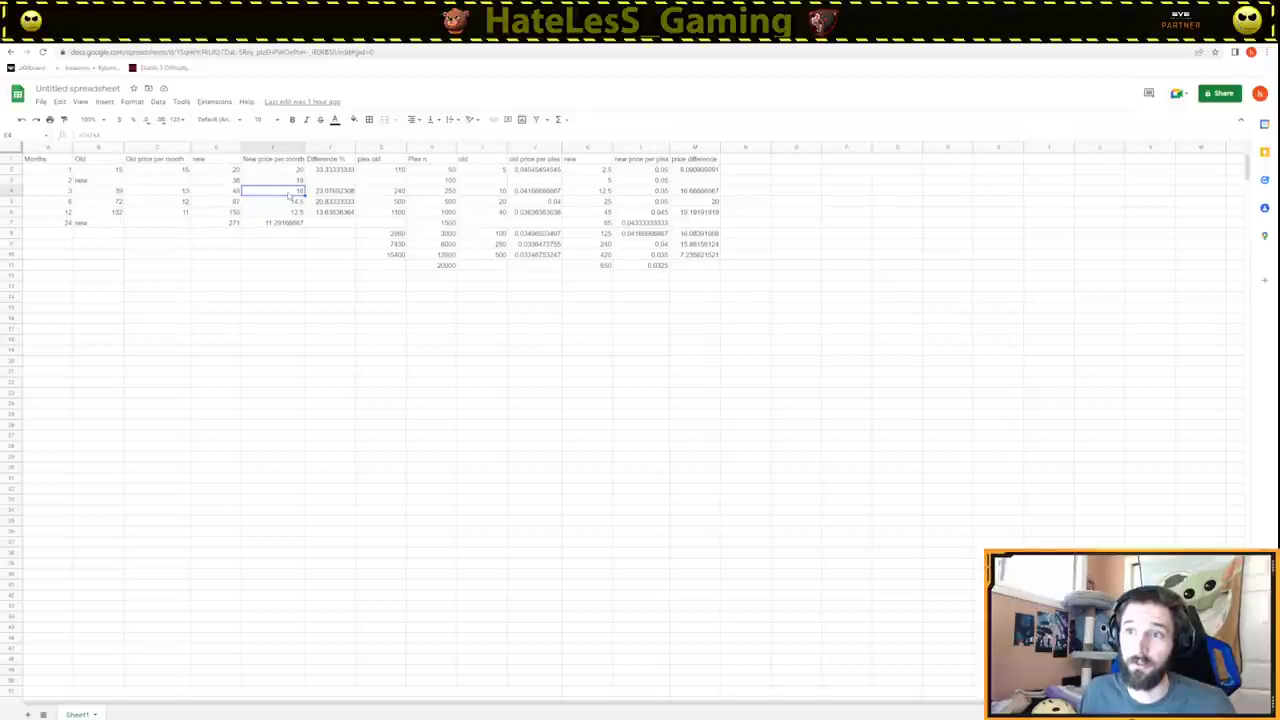
left_click(290, 202)
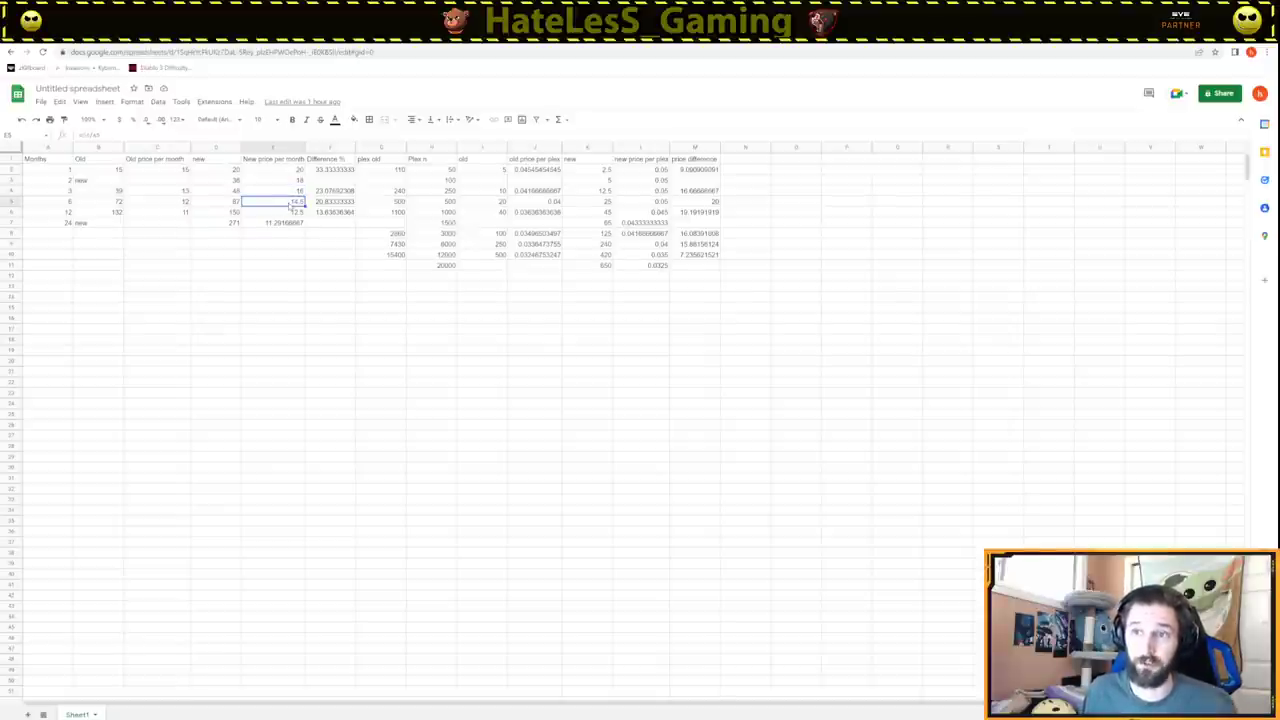
left_click(290, 212)
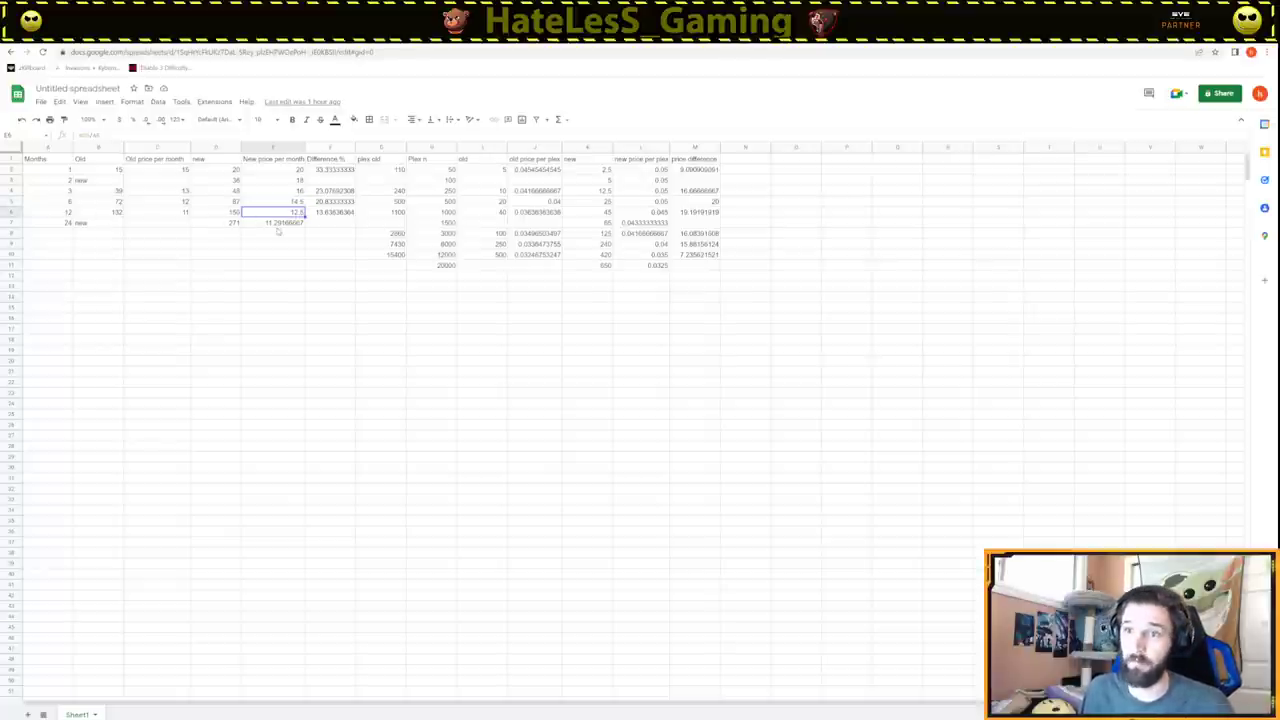
left_click(274, 224)
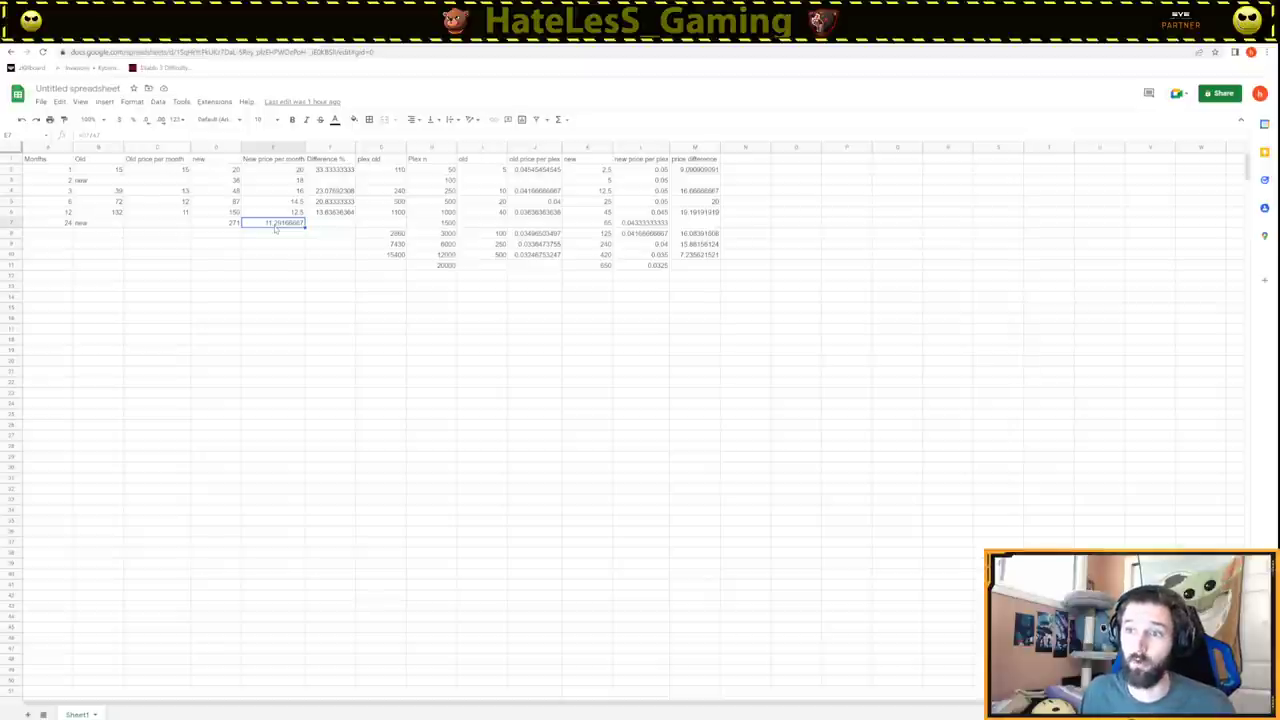
Compare the old price per month of the 12-month plan with the new price per month of the 24-month plan.
left_click(185, 213)
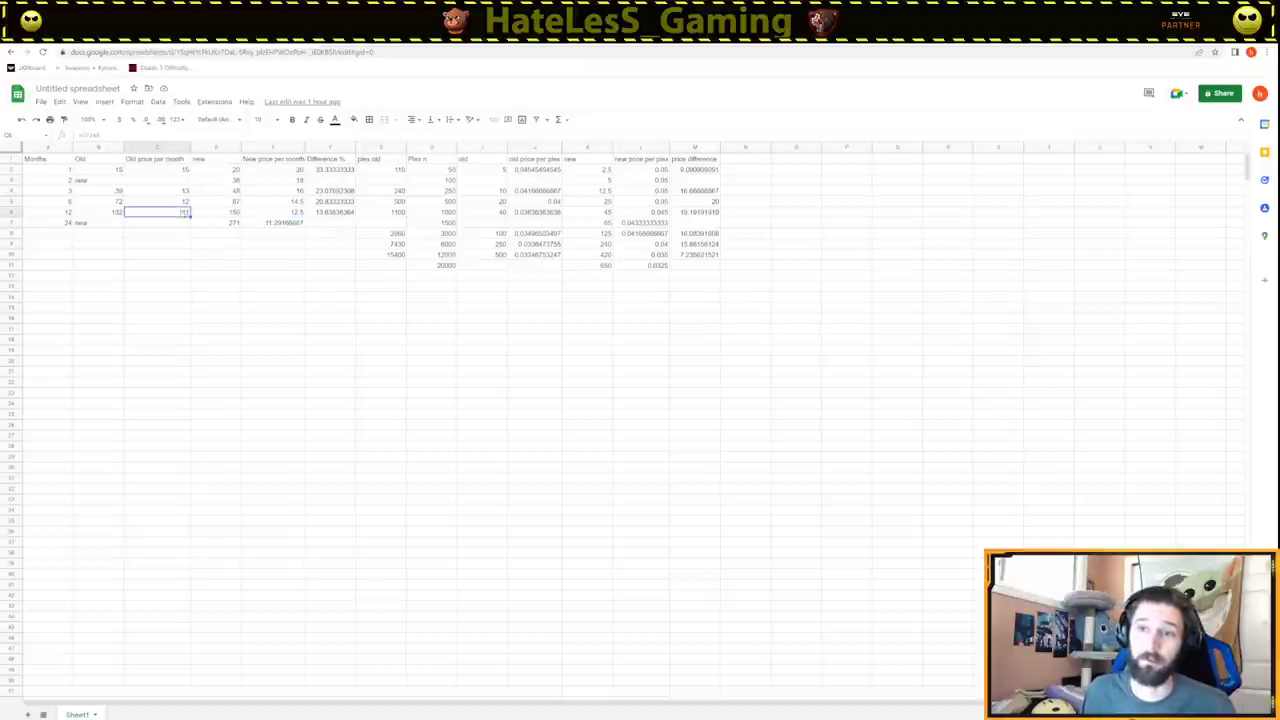
left_click(271, 225)
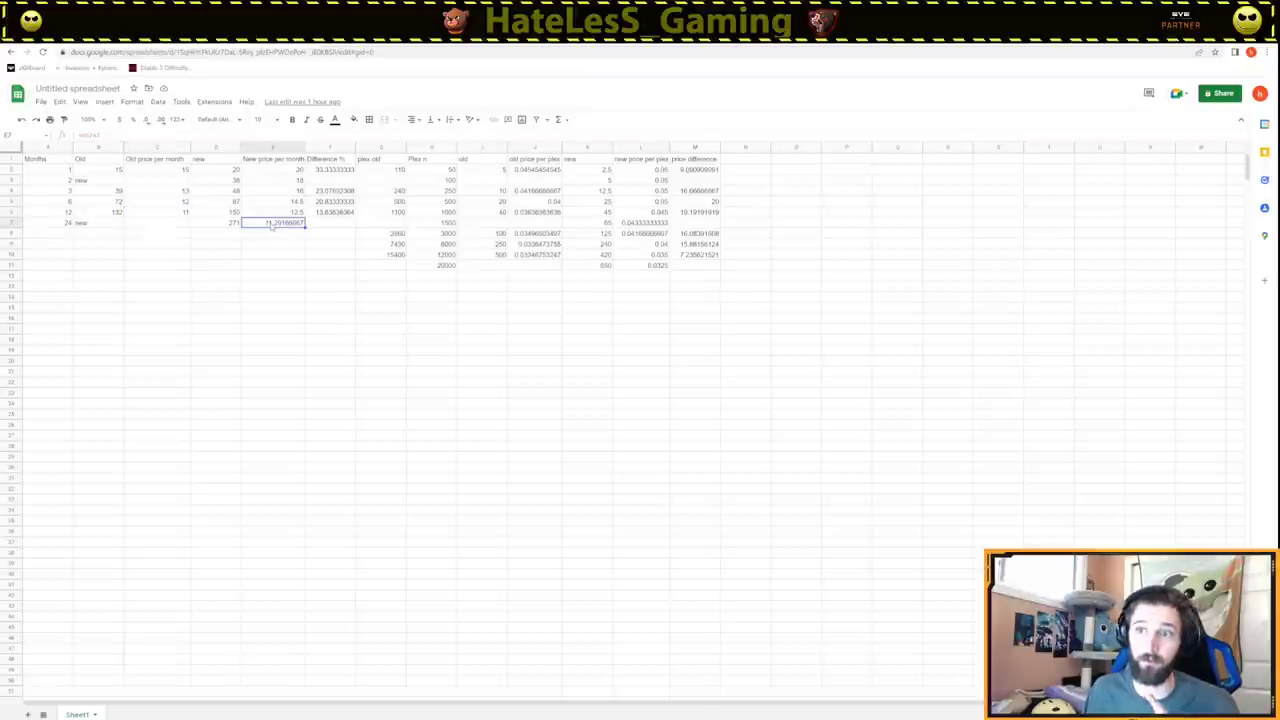
left_click(66, 223)
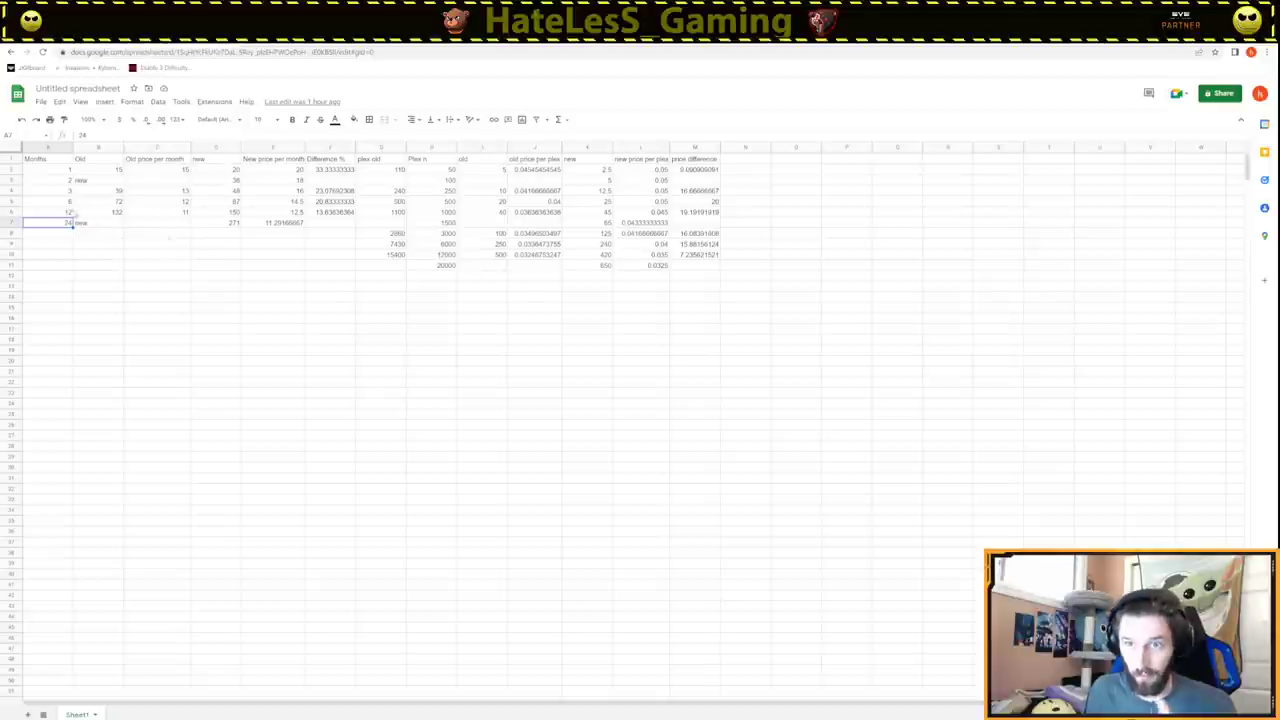
left_click(71, 214)
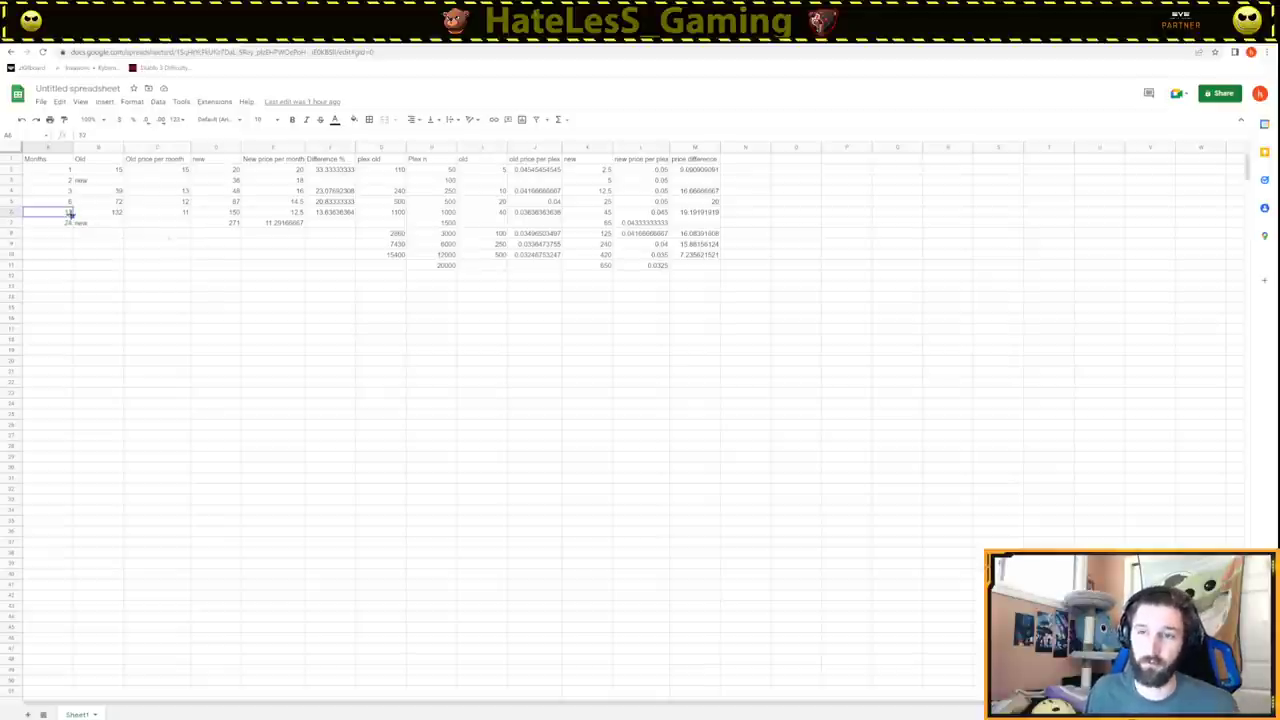
left_click(257, 228)
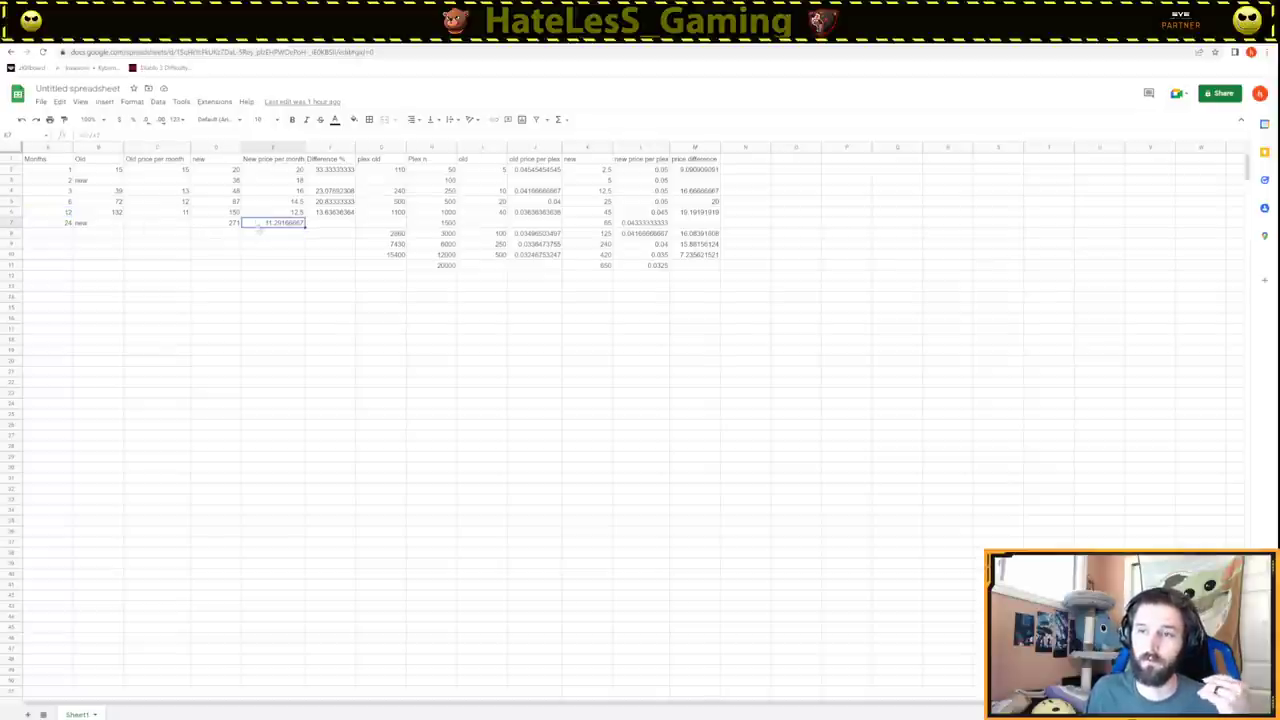
left_click(155, 212)
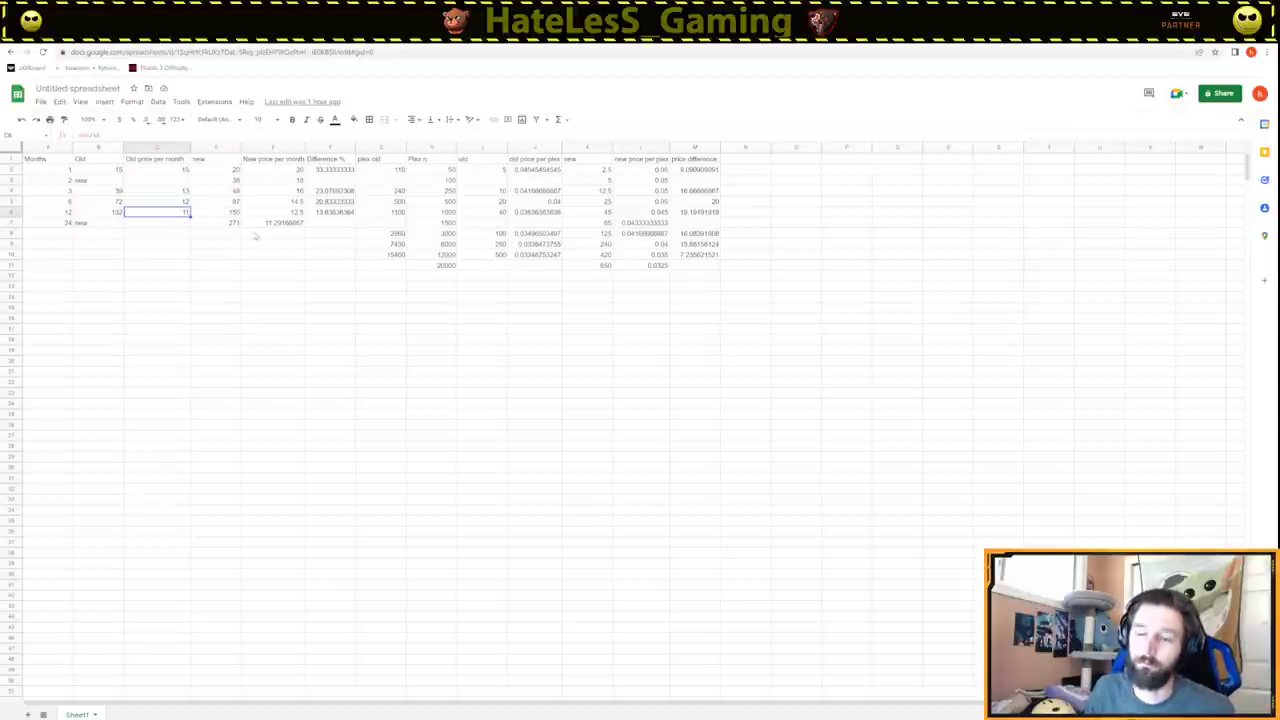
left_click(265, 222)
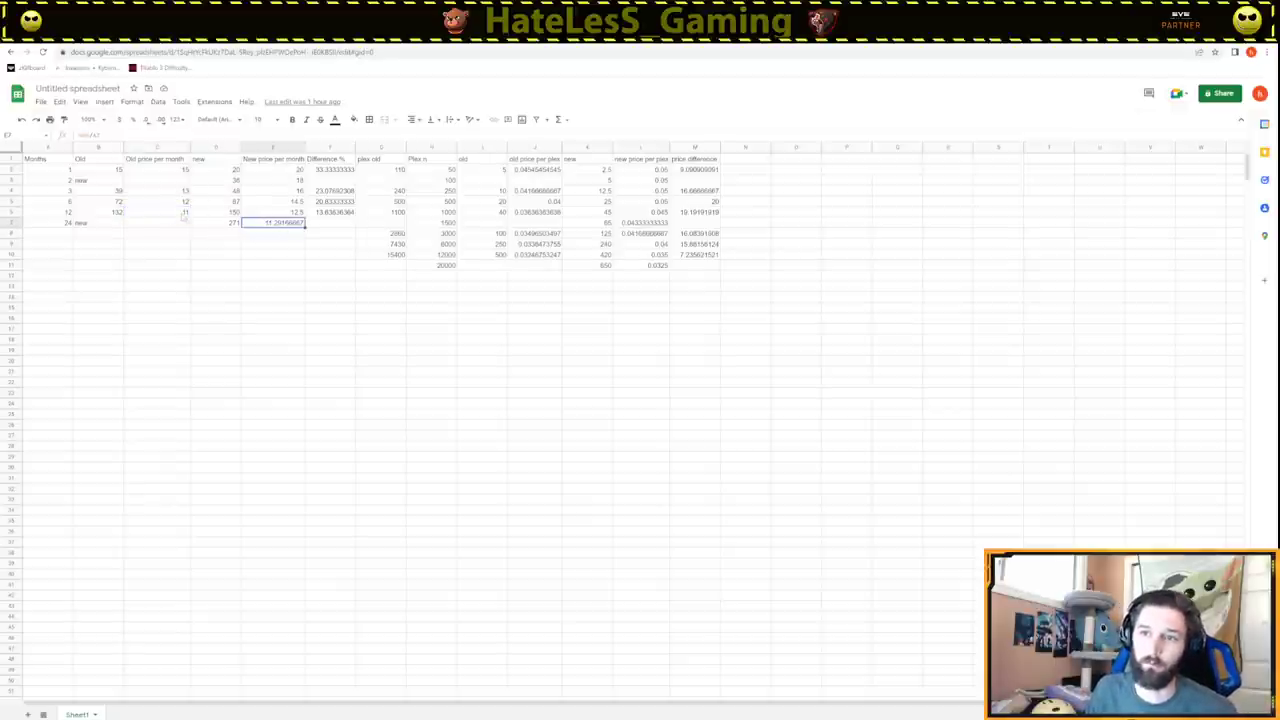
left_click(184, 214)
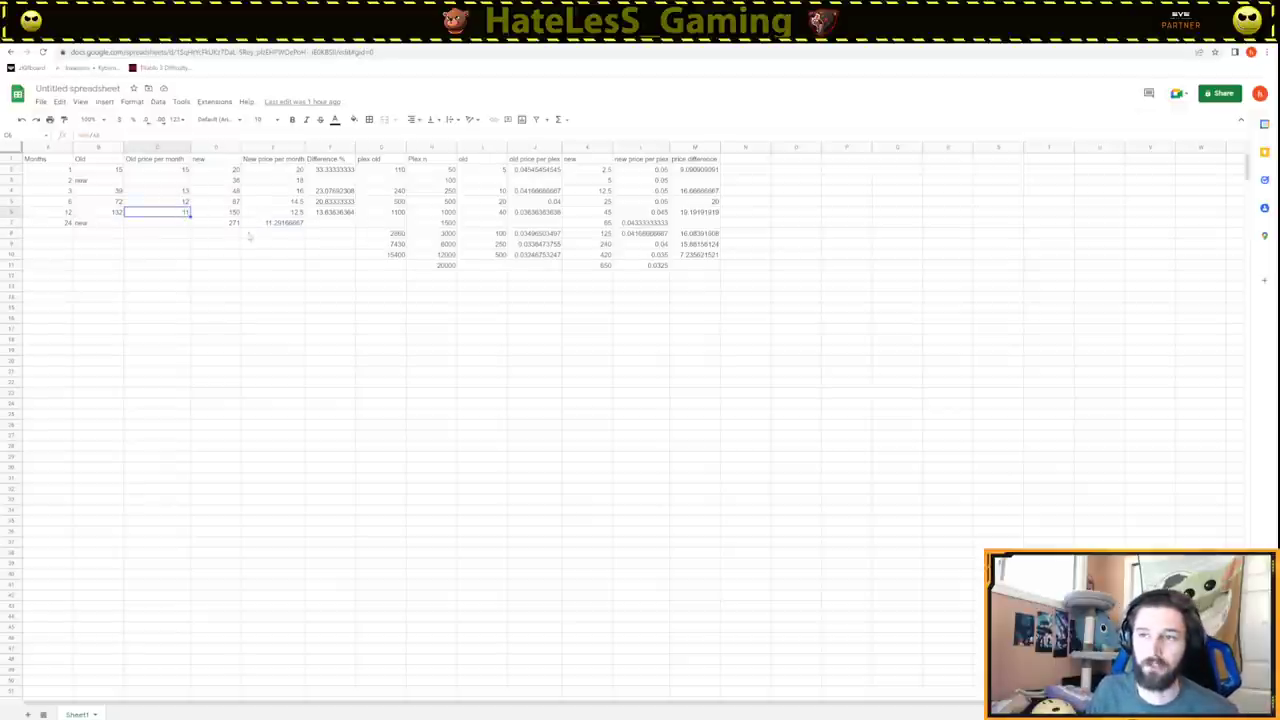
left_click(258, 224)
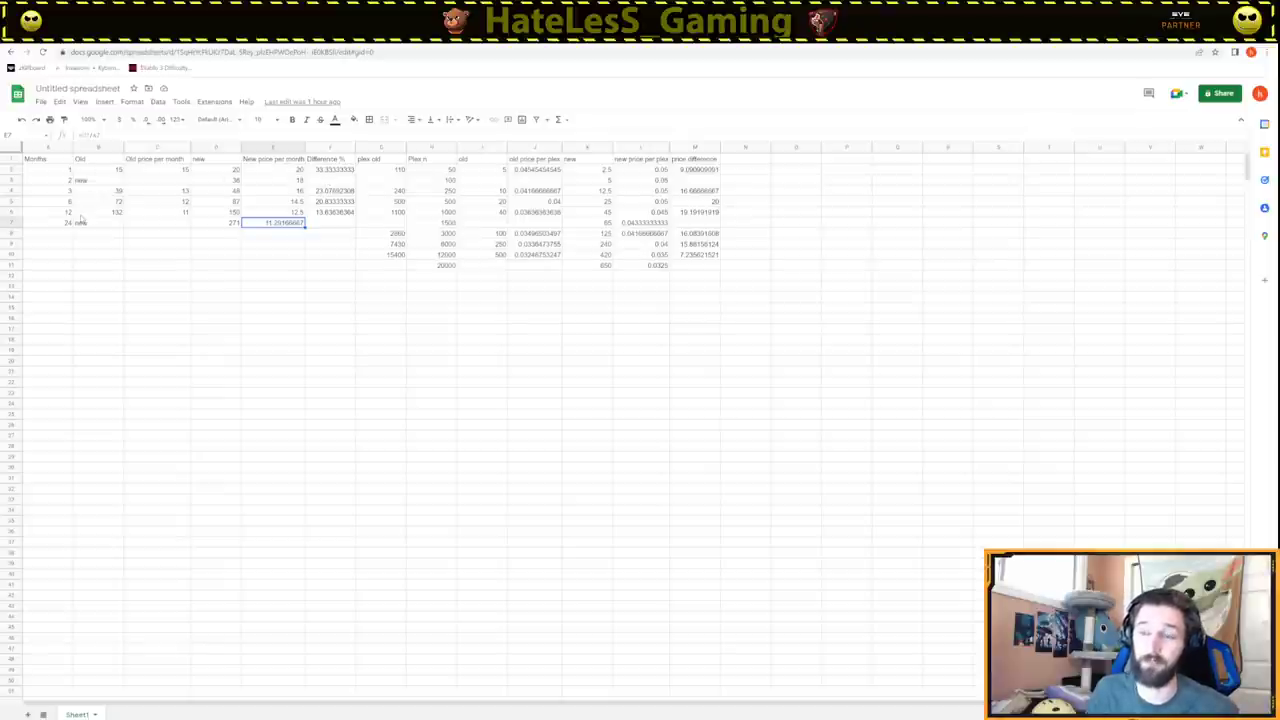
Review the Difference % values for the 1, 3, 6 and 12-month plans and check the 24-month row.
left_click(326, 172)
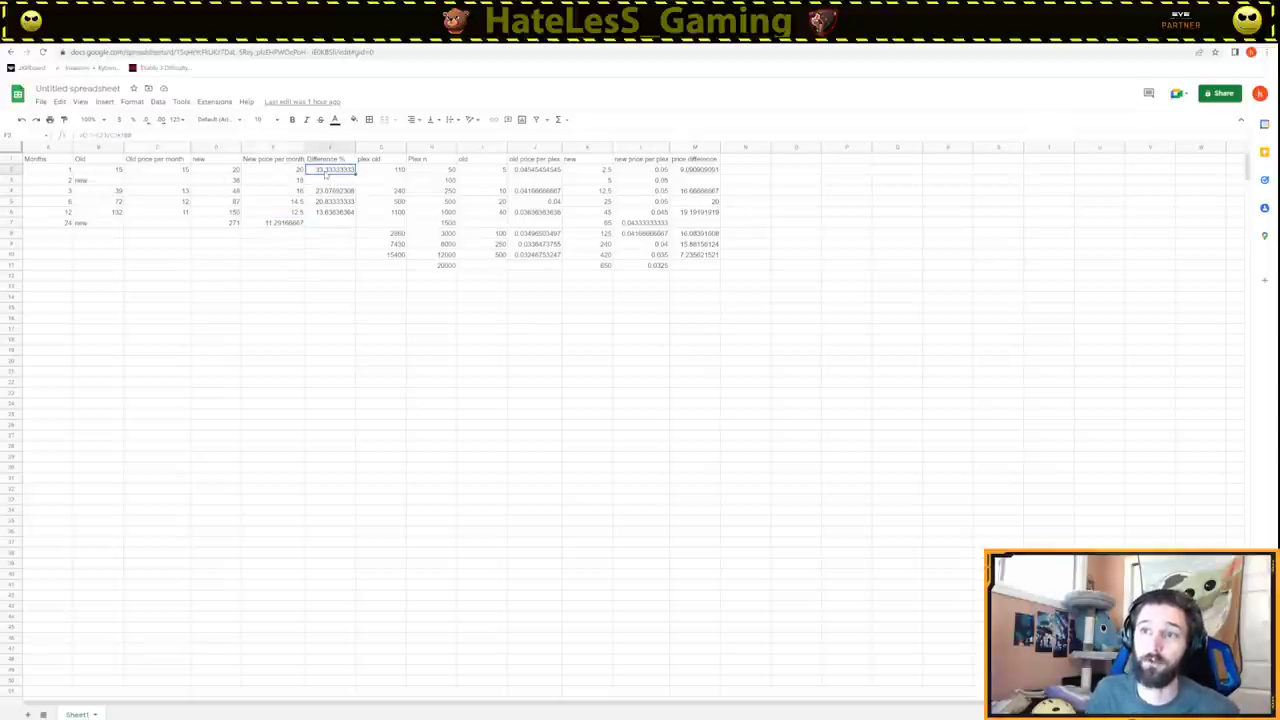
left_click(333, 191)
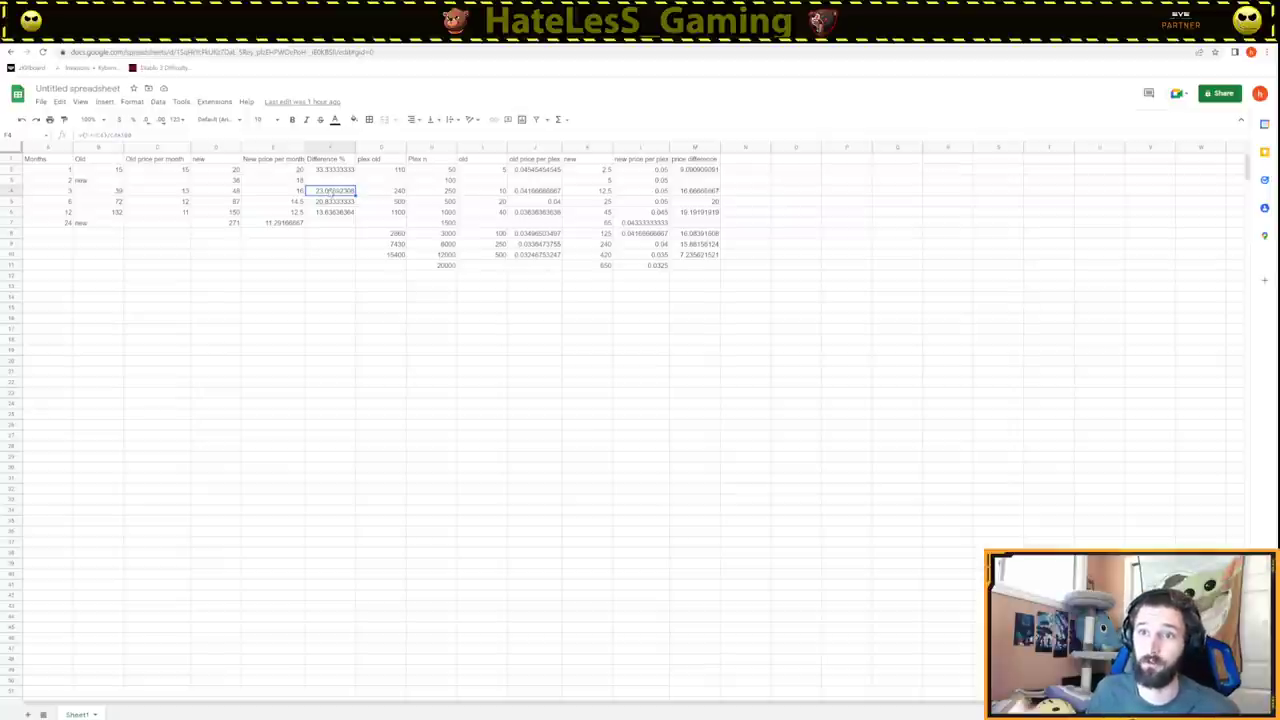
left_click(329, 202)
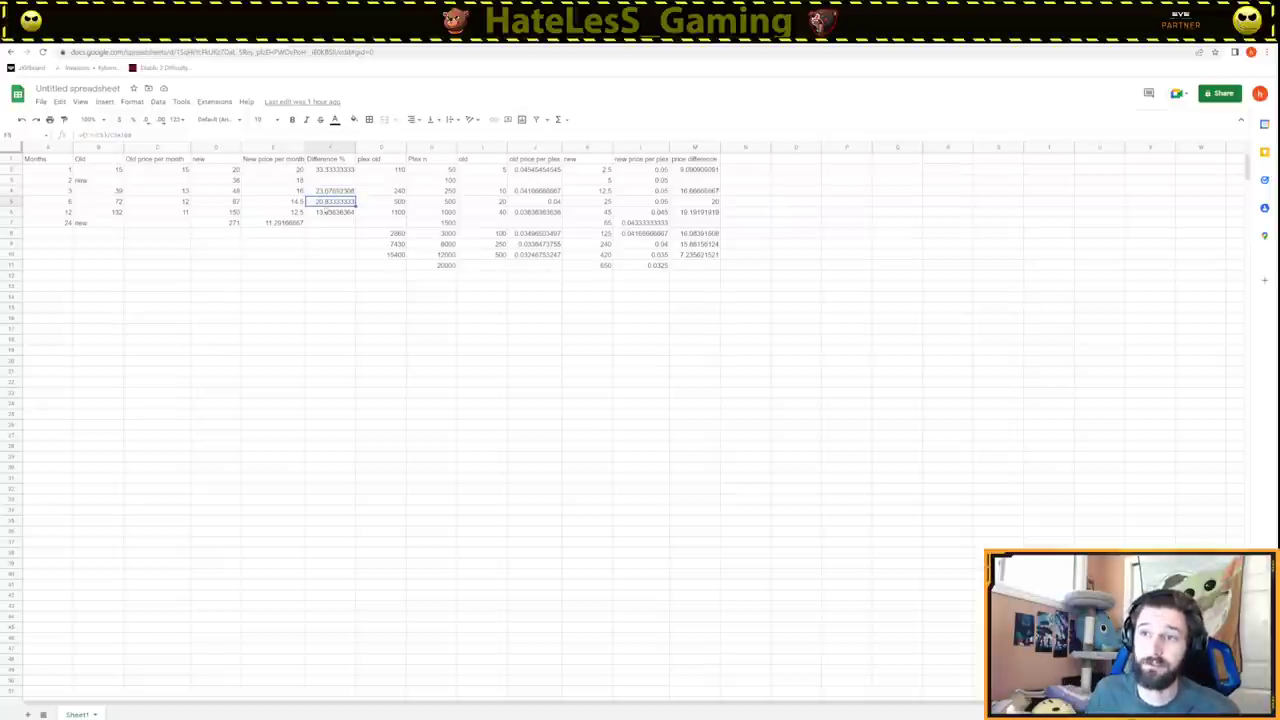
key("Down")
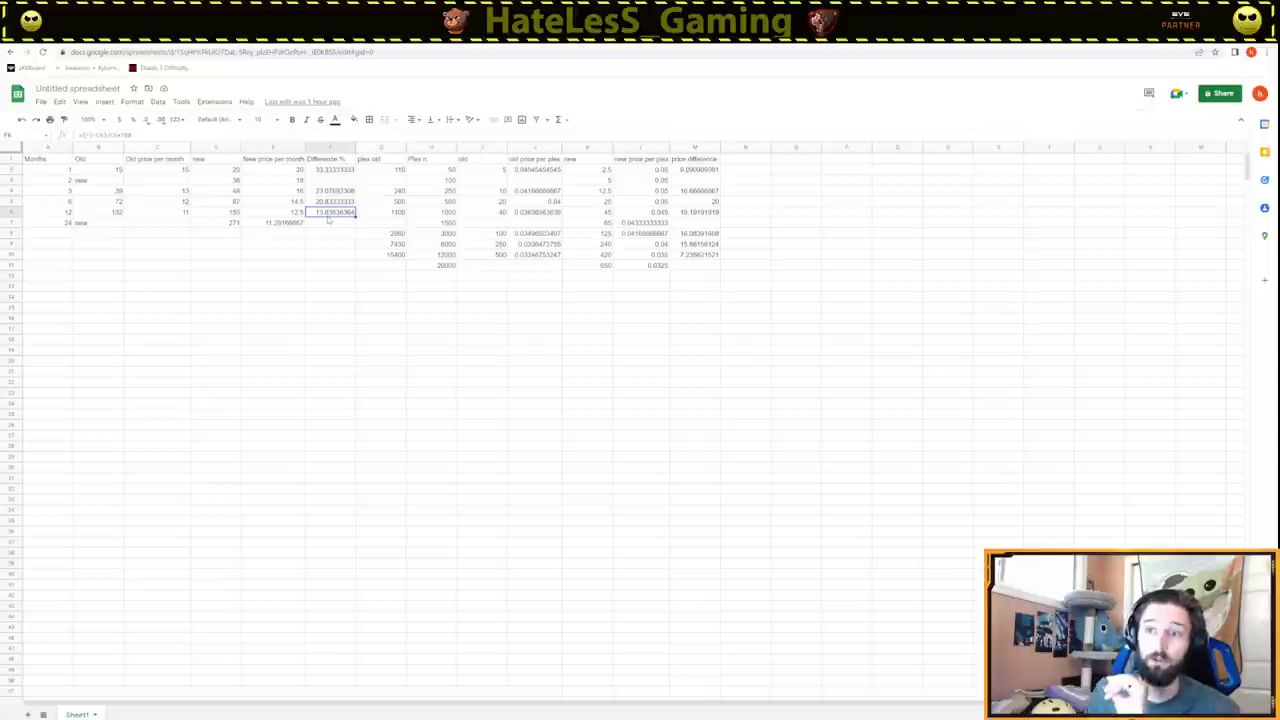
key("Down")
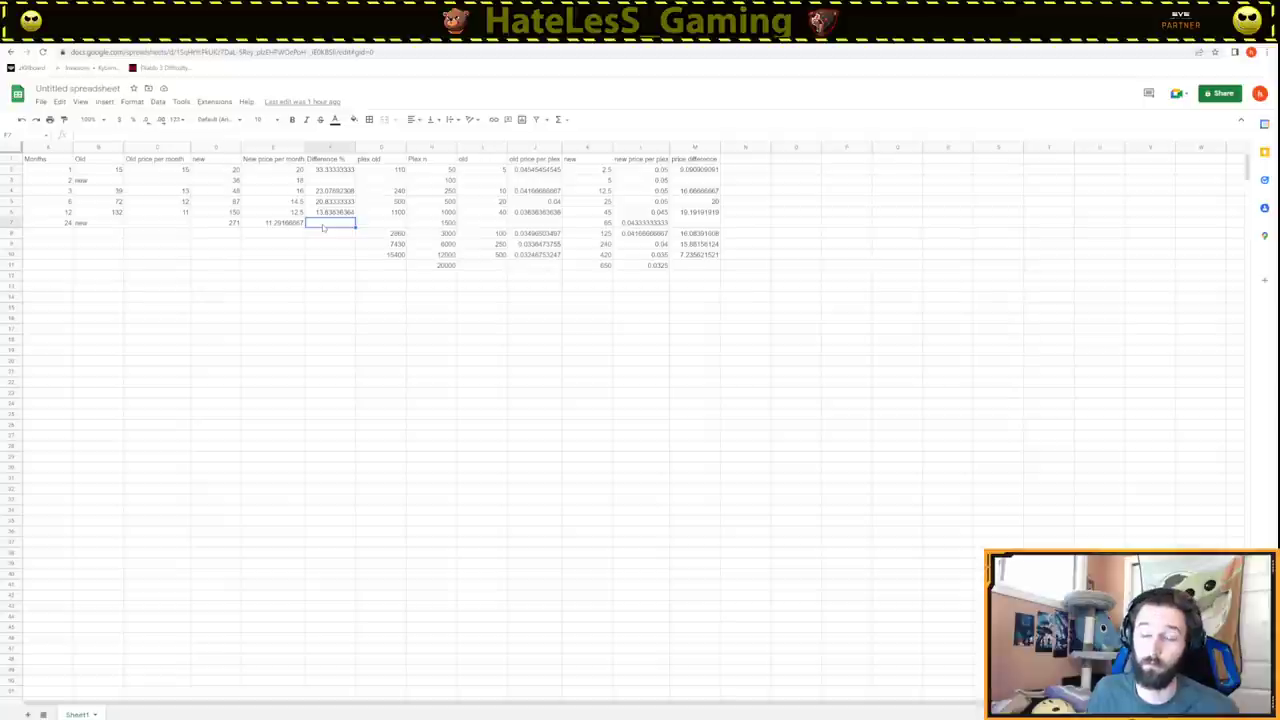
left_click(281, 228)
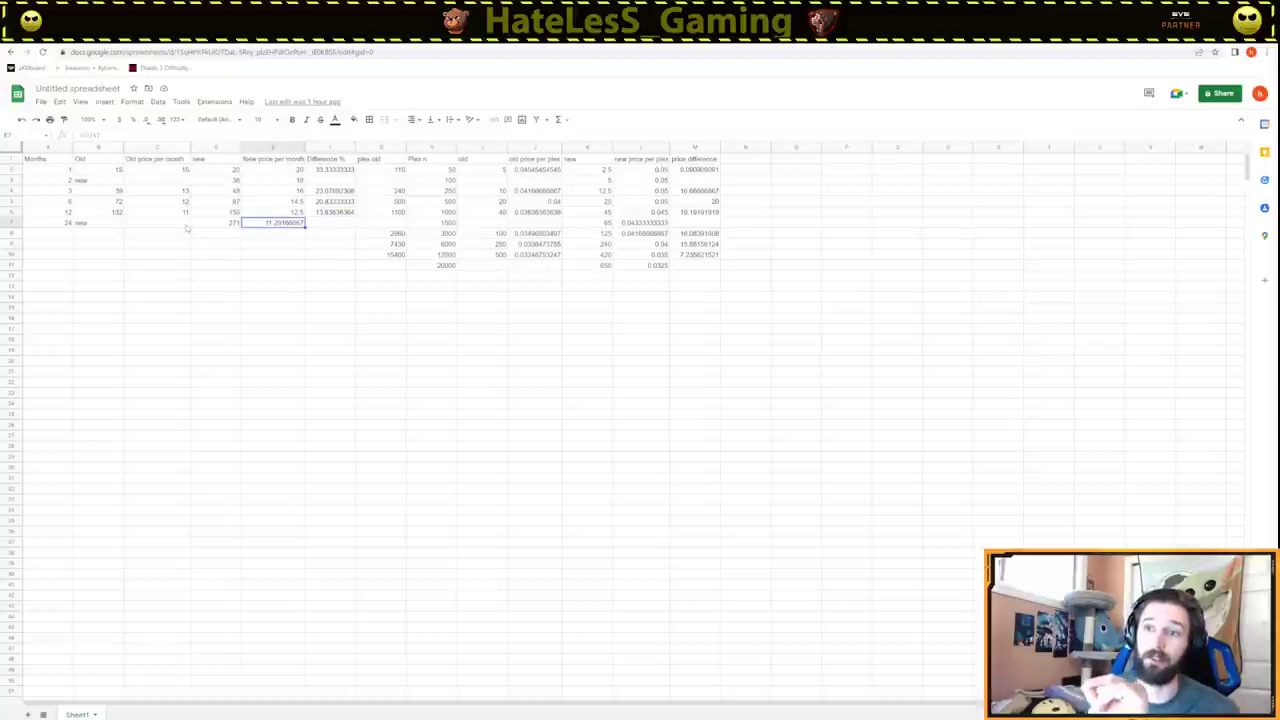
left_click(324, 230)
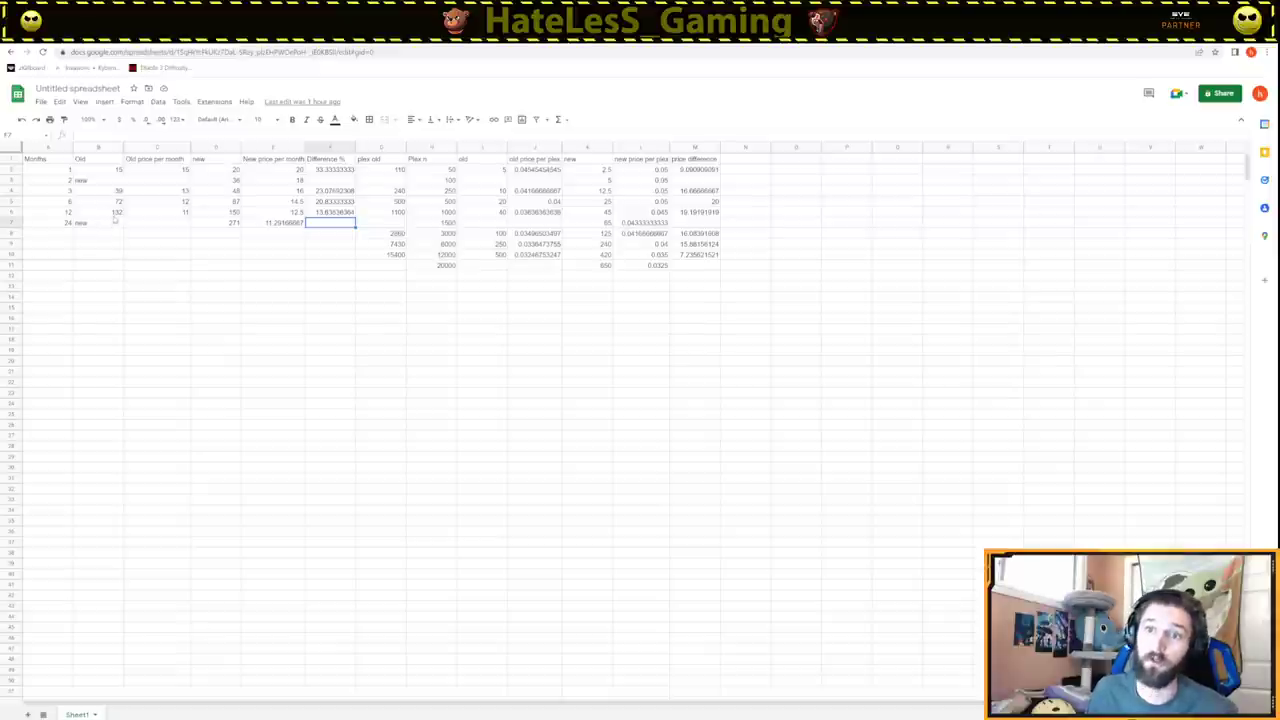
Replace the "new" entry in the 24-month row's Old price with 264 and select that row's empty Difference % cell.
left_click(112, 215)
left_click(117, 223)
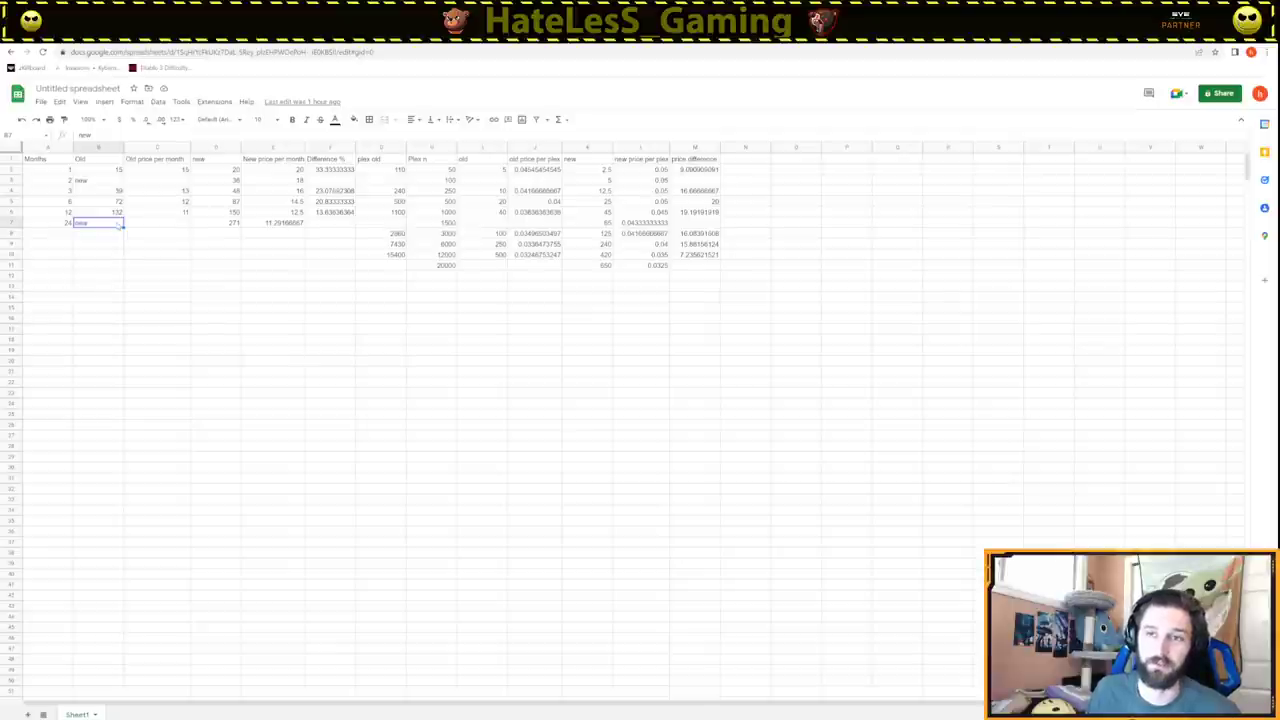
double_click(119, 224)
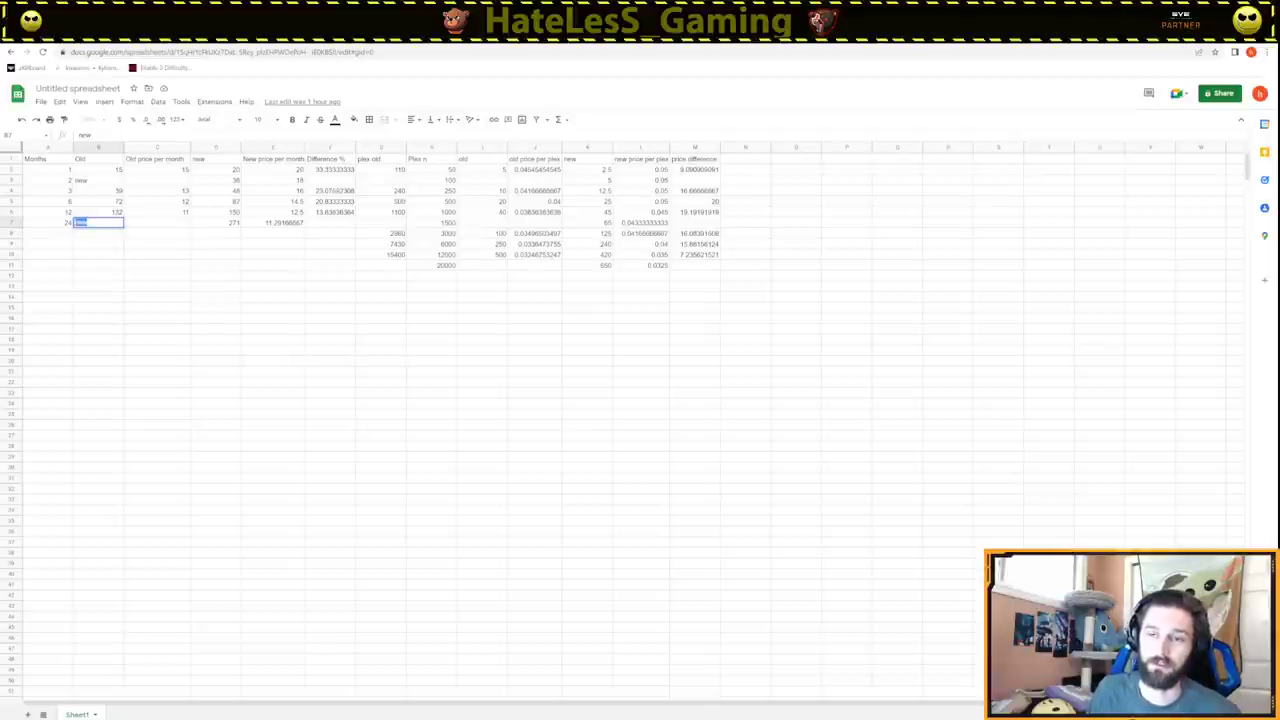
key("BackSpace")
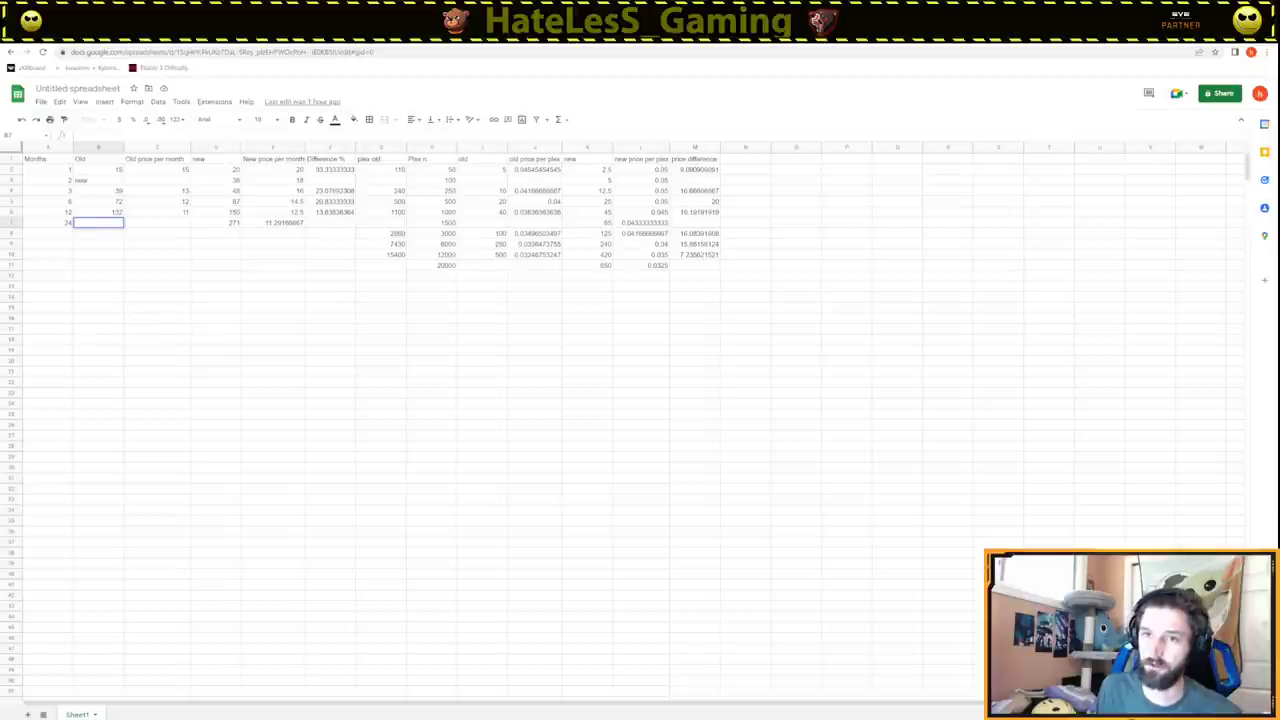
key("Return")
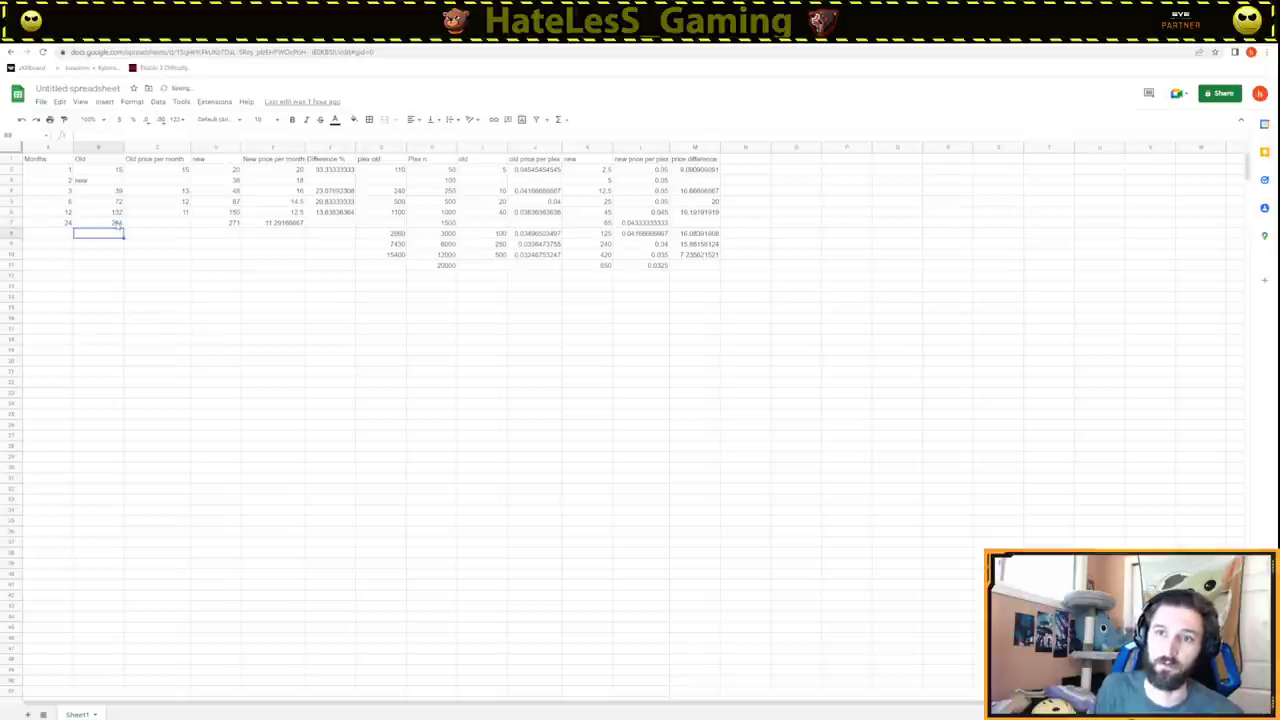
left_click(318, 226)
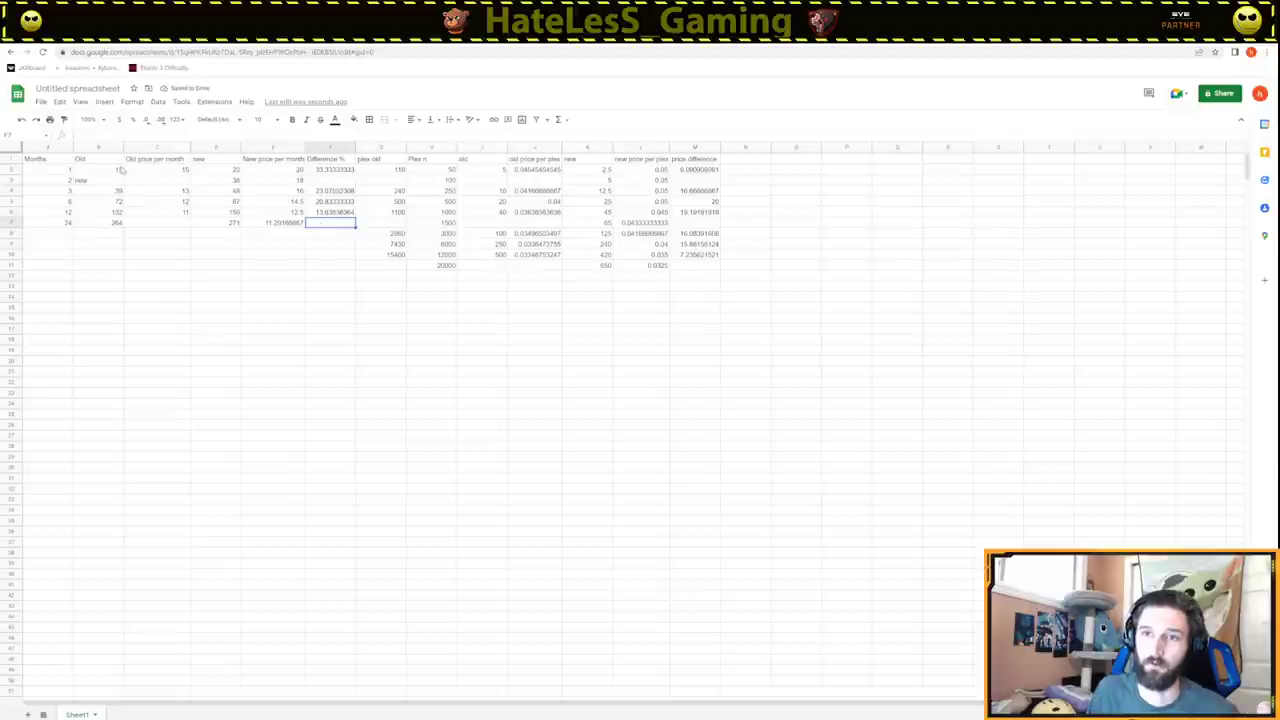
Fill the 12-month row's Difference % formula down to the 24-month row and open the copied formula to check its cell references.
left_click(341, 214)
left_click_drag(355, 217, 348, 227)
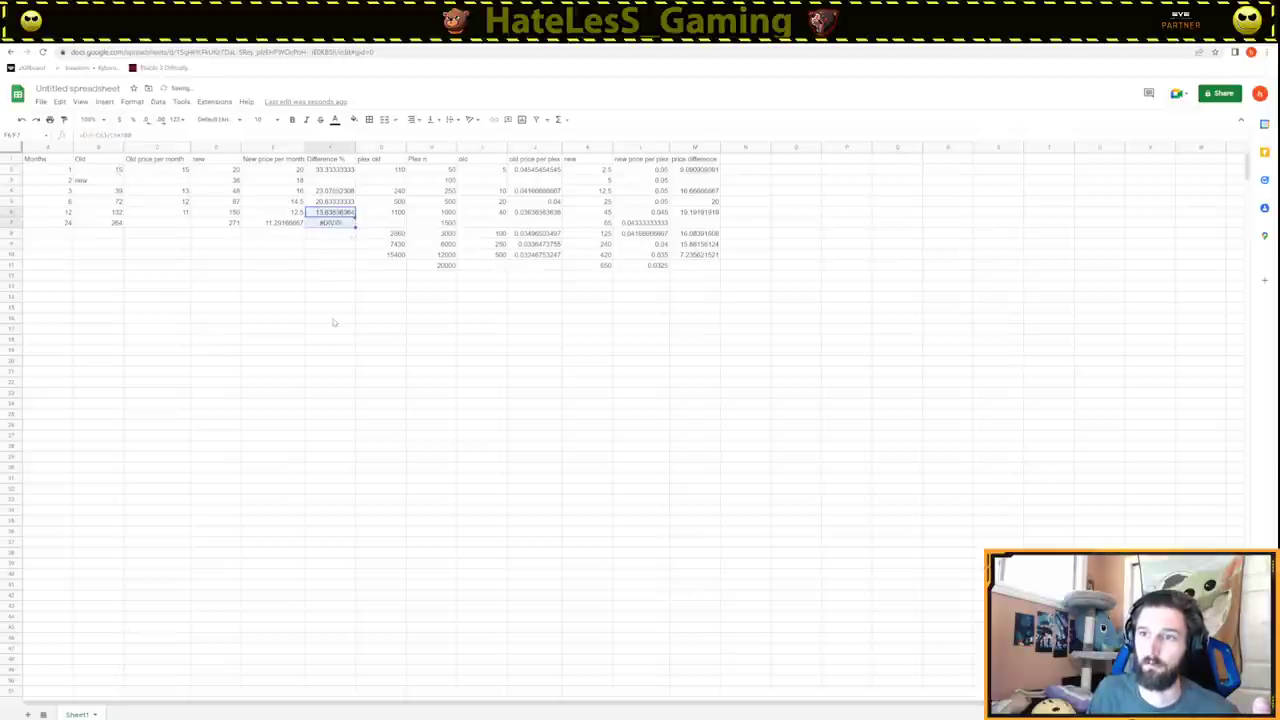
double_click(330, 221)
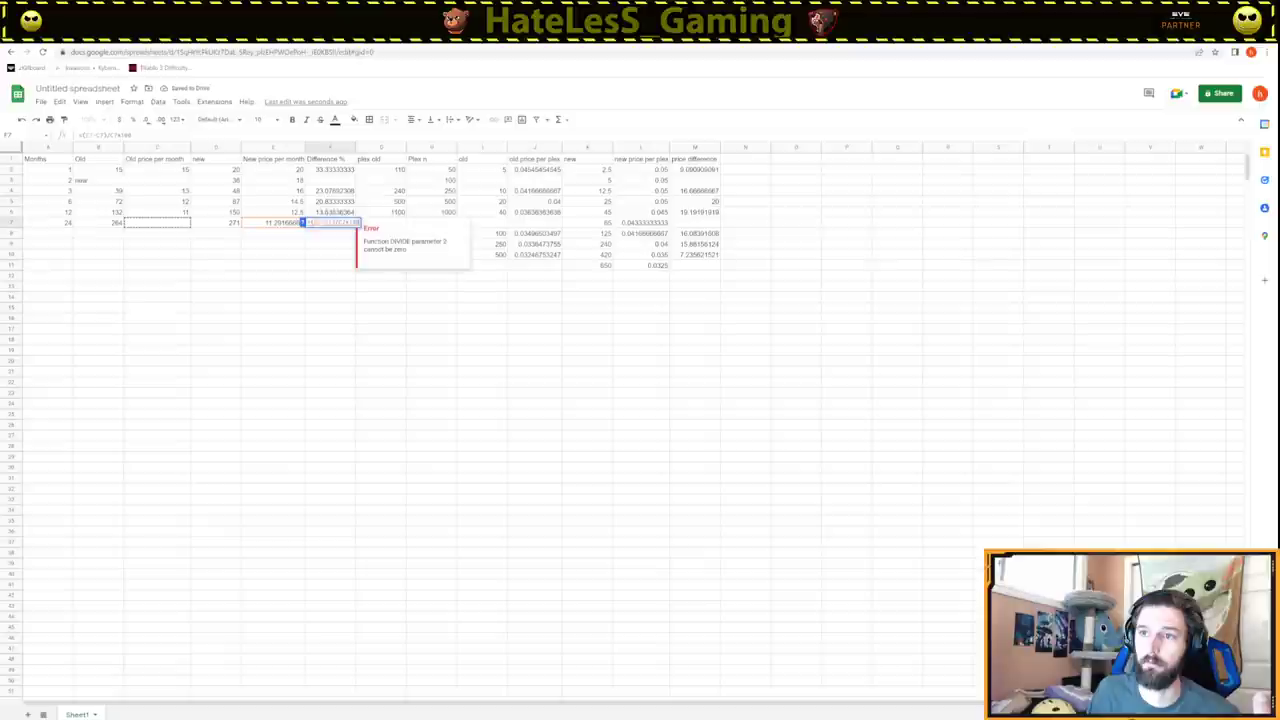
key("ctrl+a")
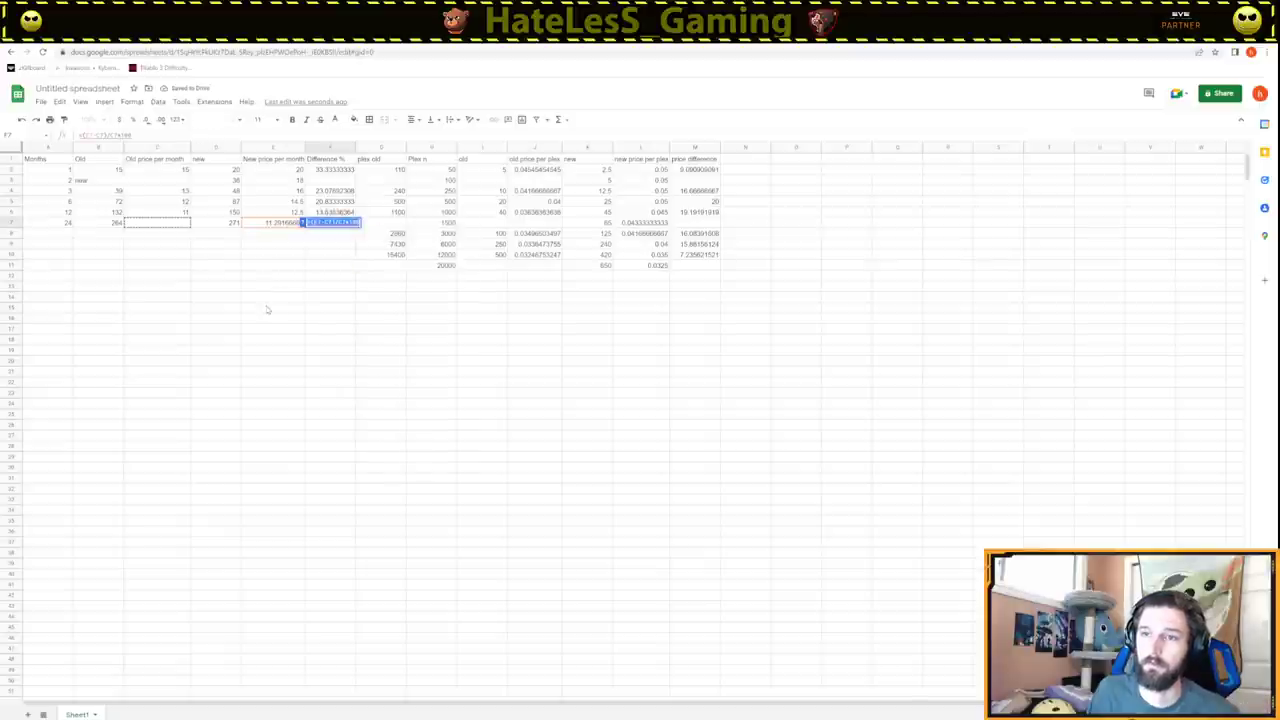
Fill in the 24-month row's Old price per month as 11 and check that row's Difference %.
left_click(180, 224)
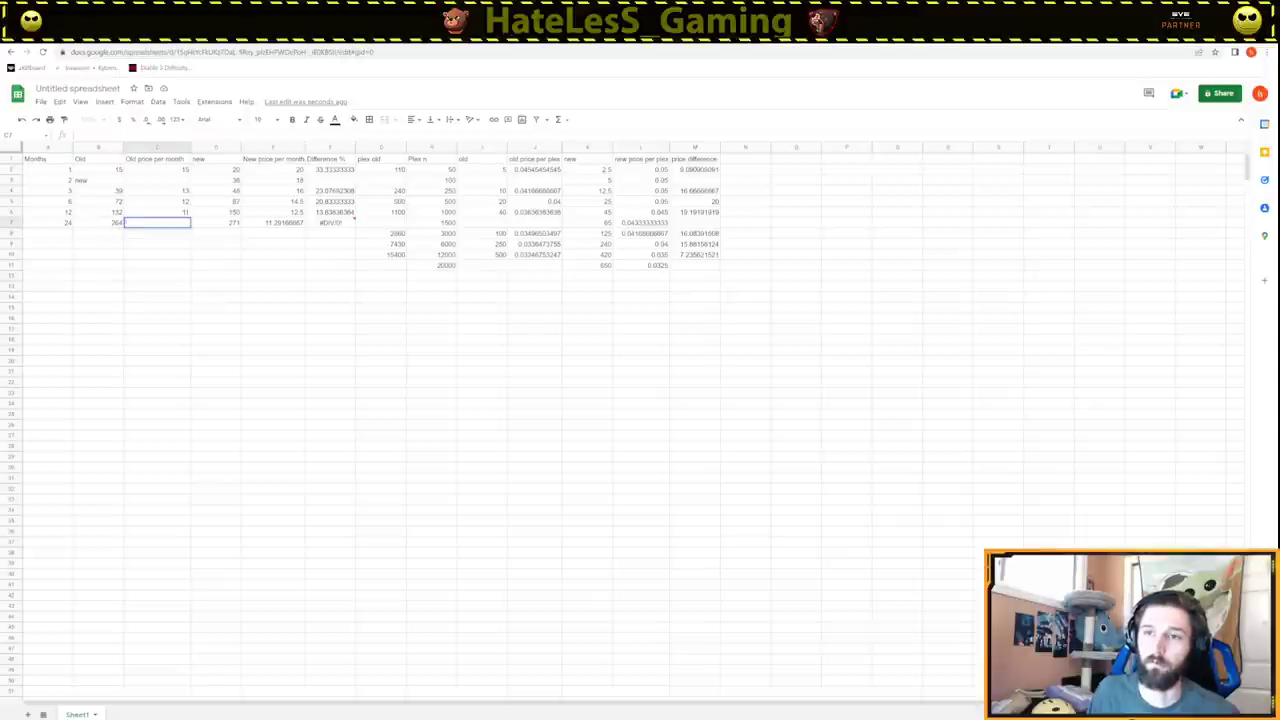
type("=")
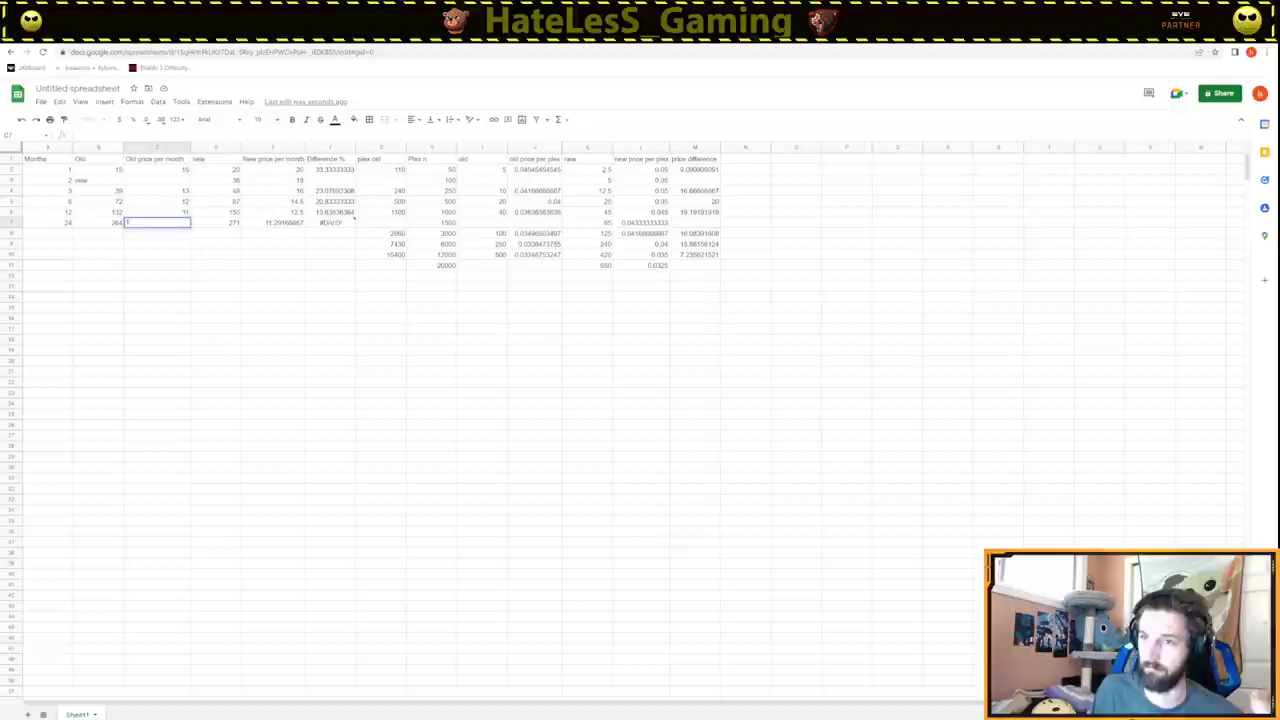
key("Return")
left_click(312, 245)
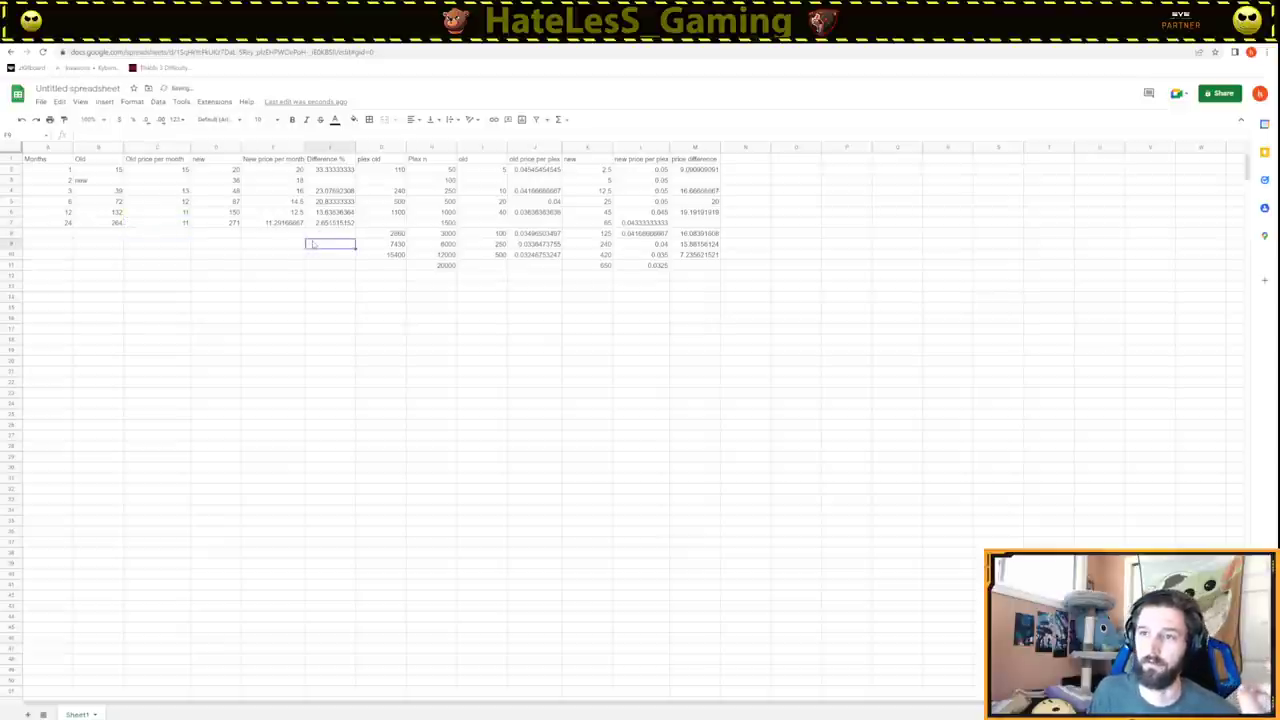
left_click(319, 226)
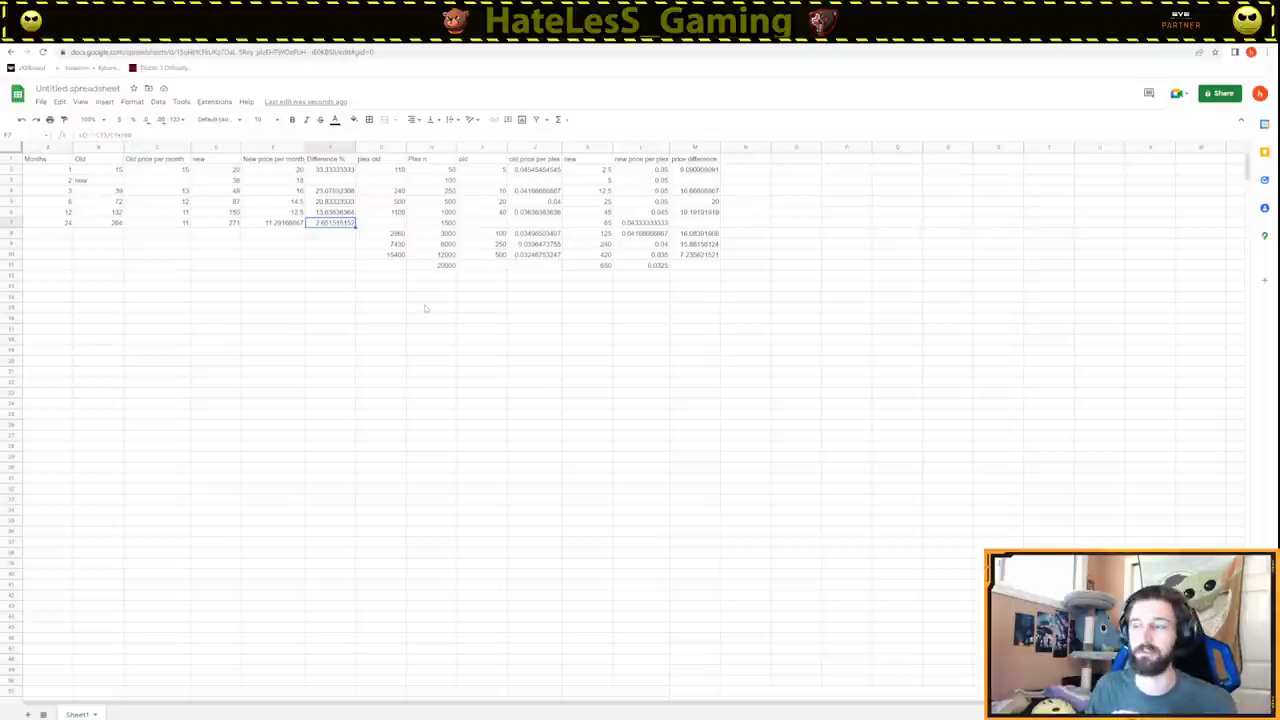
Review the old prices and old price per PLEX against the new pack sizes for the smaller packs, up to 1000 PLEX.
left_click(500, 171)
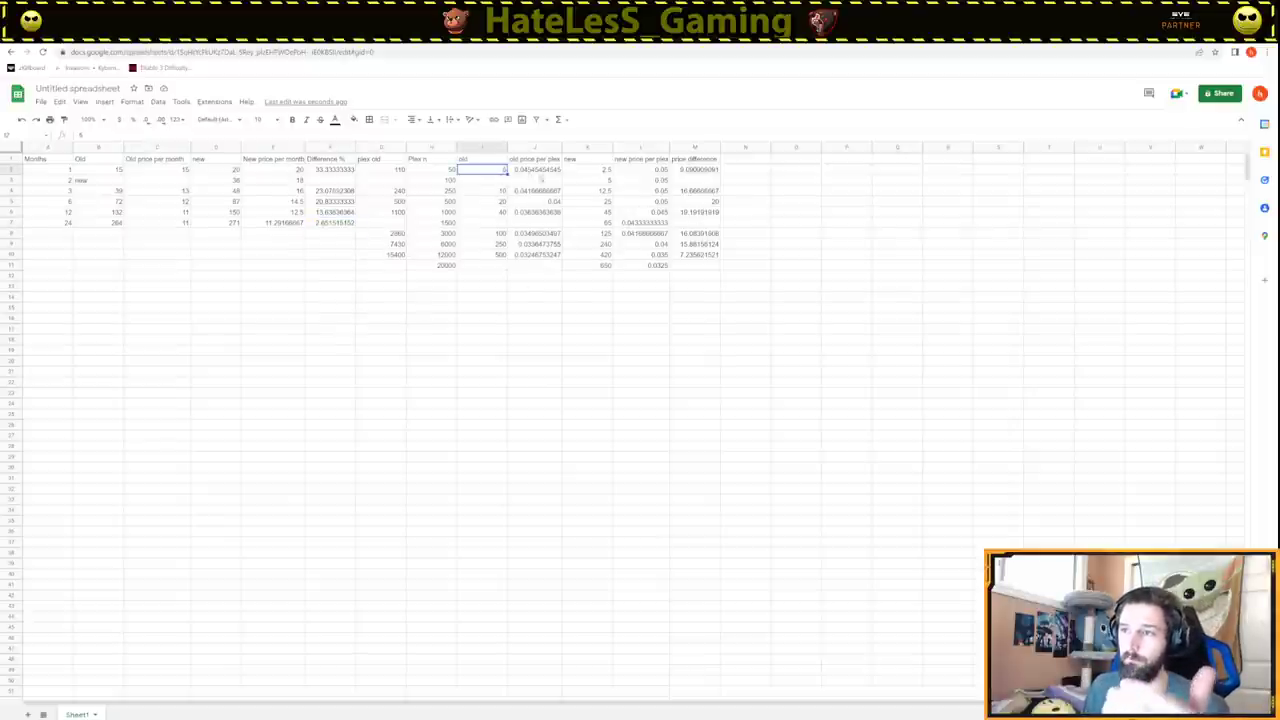
left_click(541, 173)
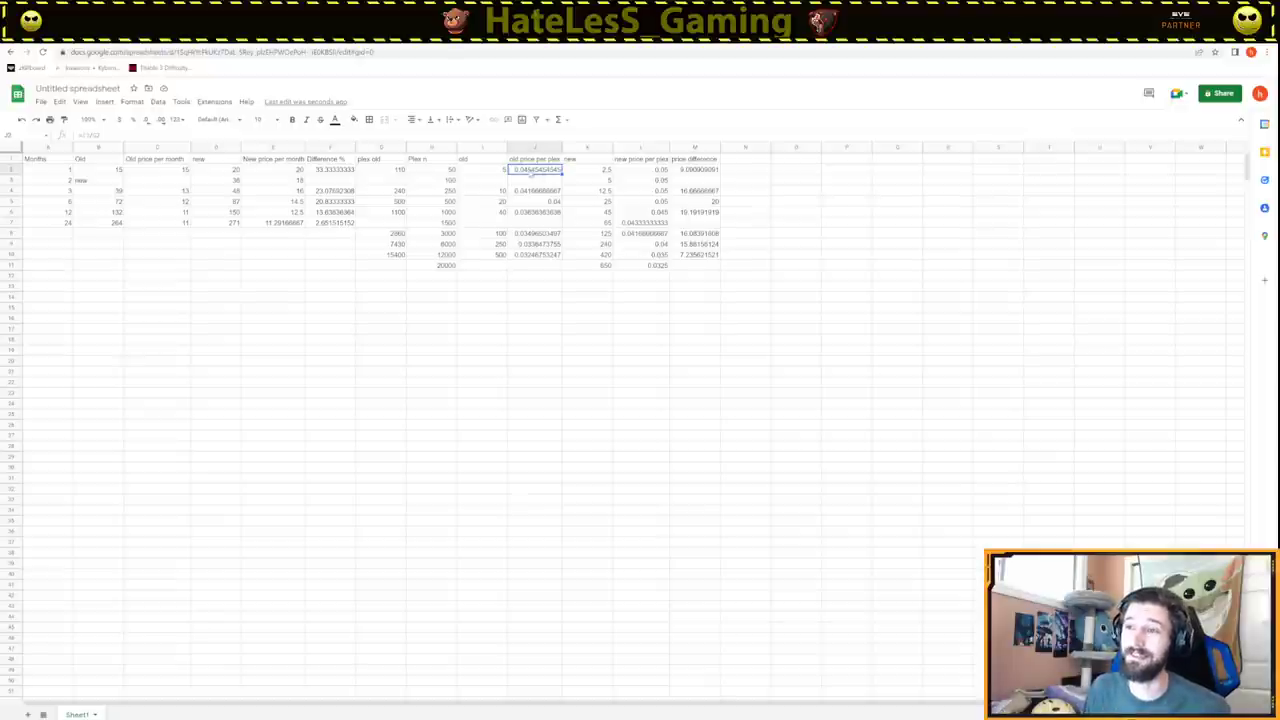
left_click(494, 214)
left_click(446, 213)
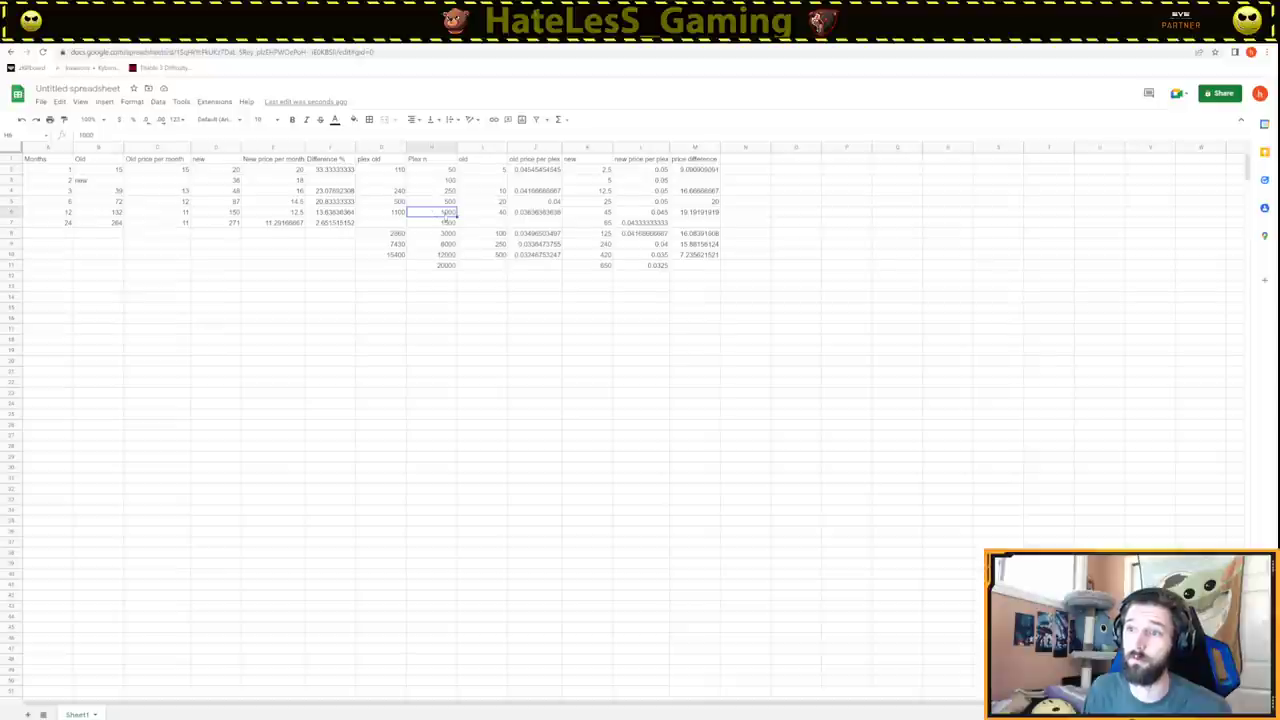
left_click(518, 203)
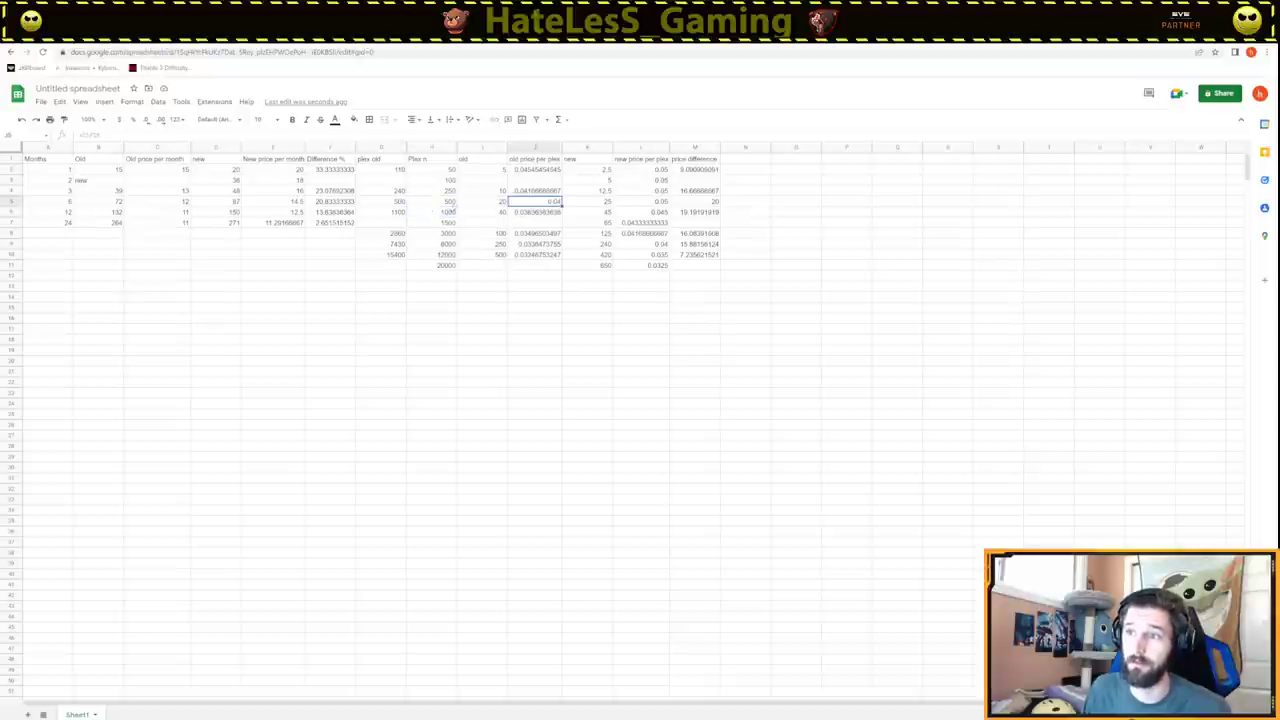
left_click(452, 202)
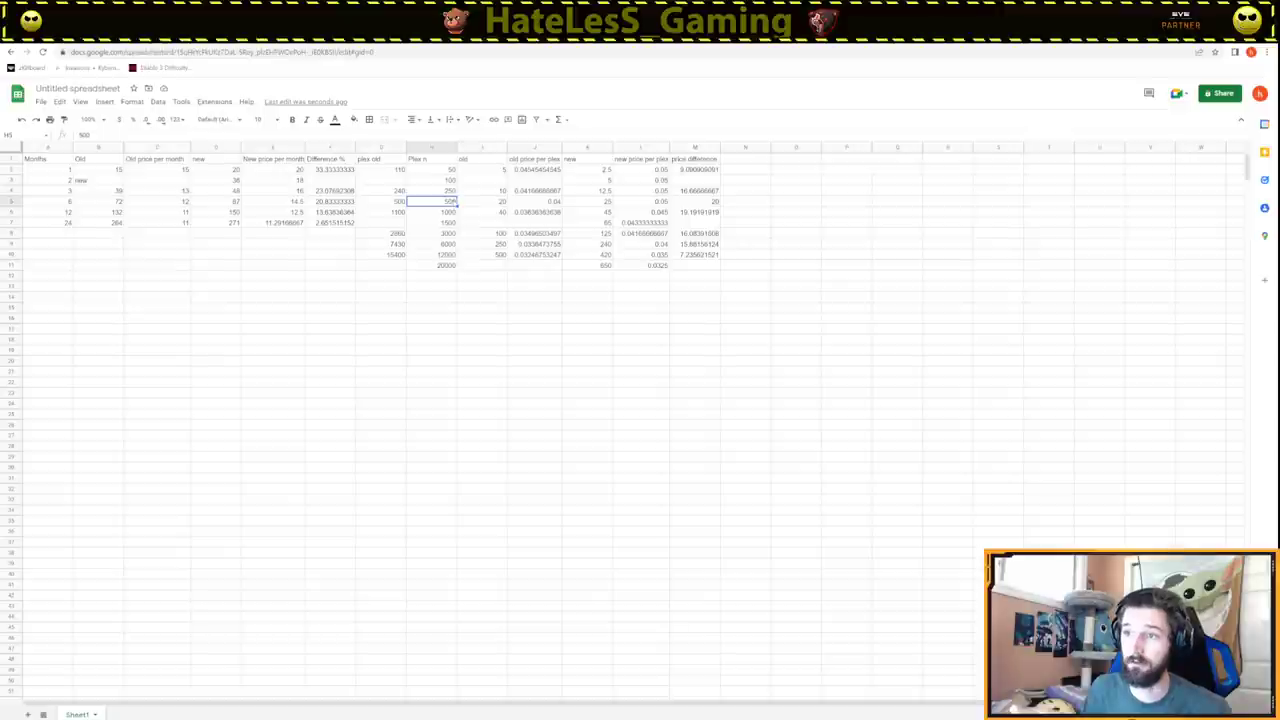
left_click(538, 203)
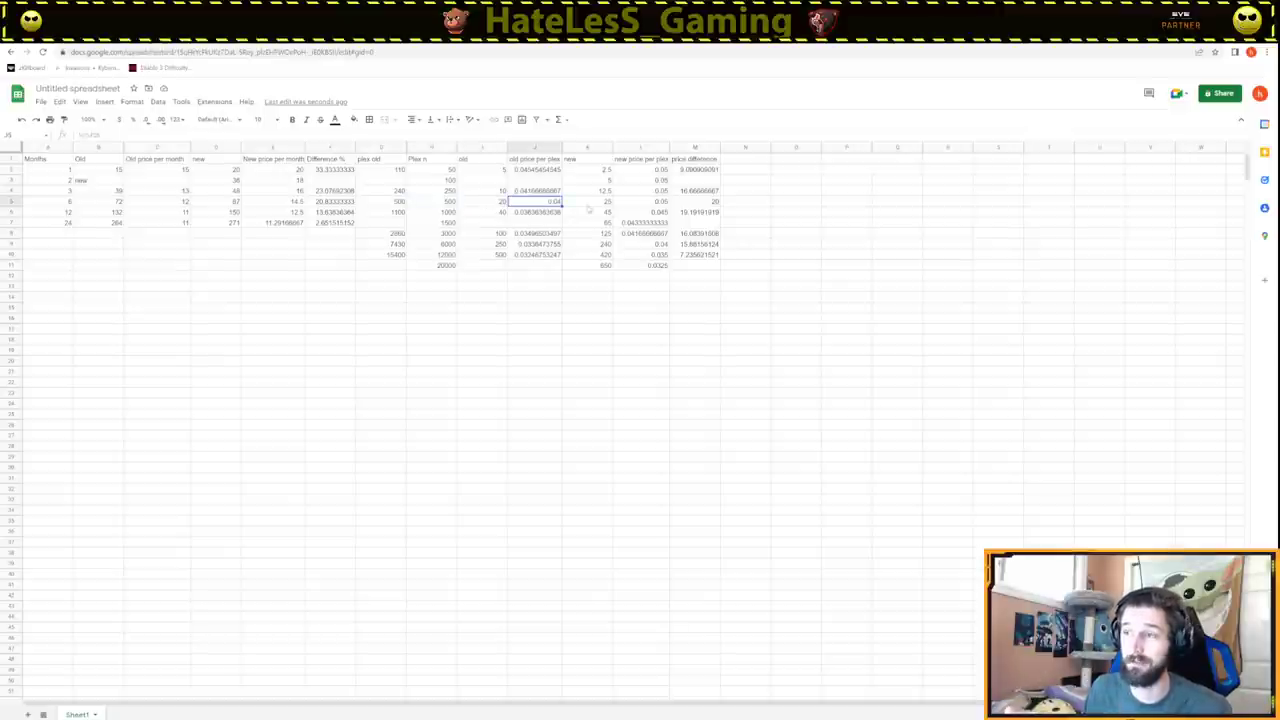
Go through the price difference values for the 50, 250, 500 and 1000 PLEX packs.
left_click(697, 199)
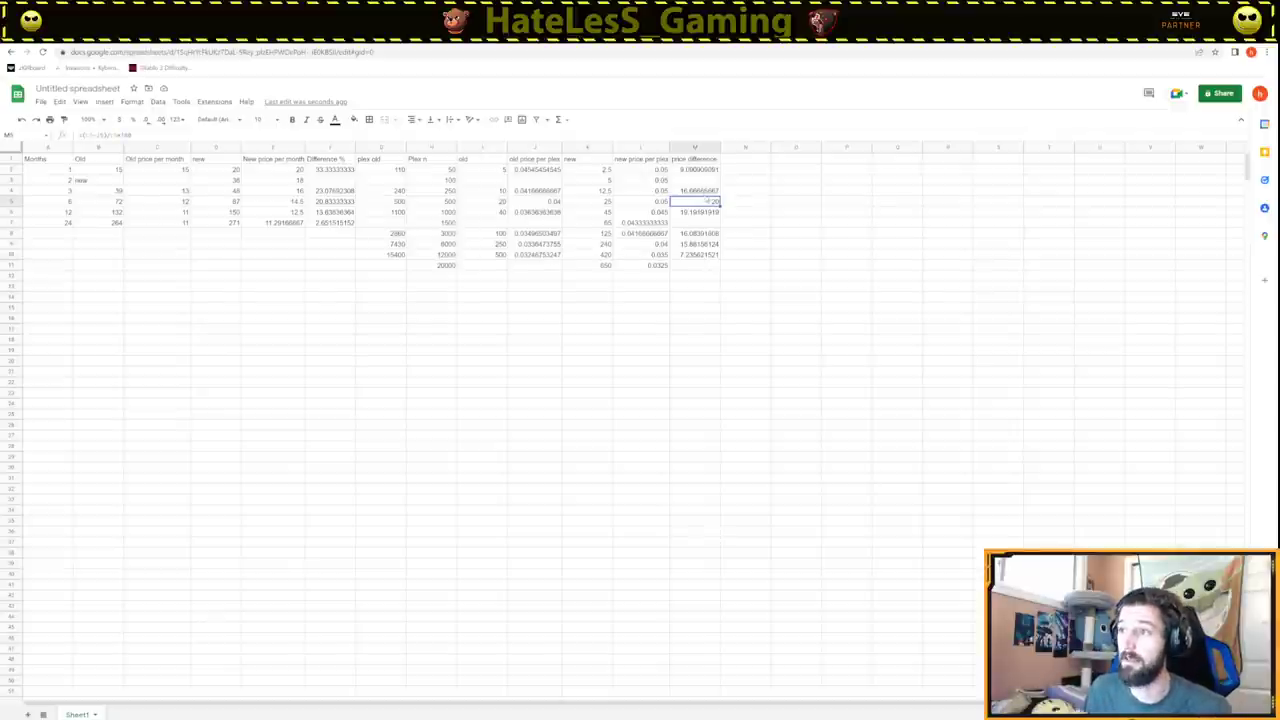
left_click(697, 190)
left_click(697, 170)
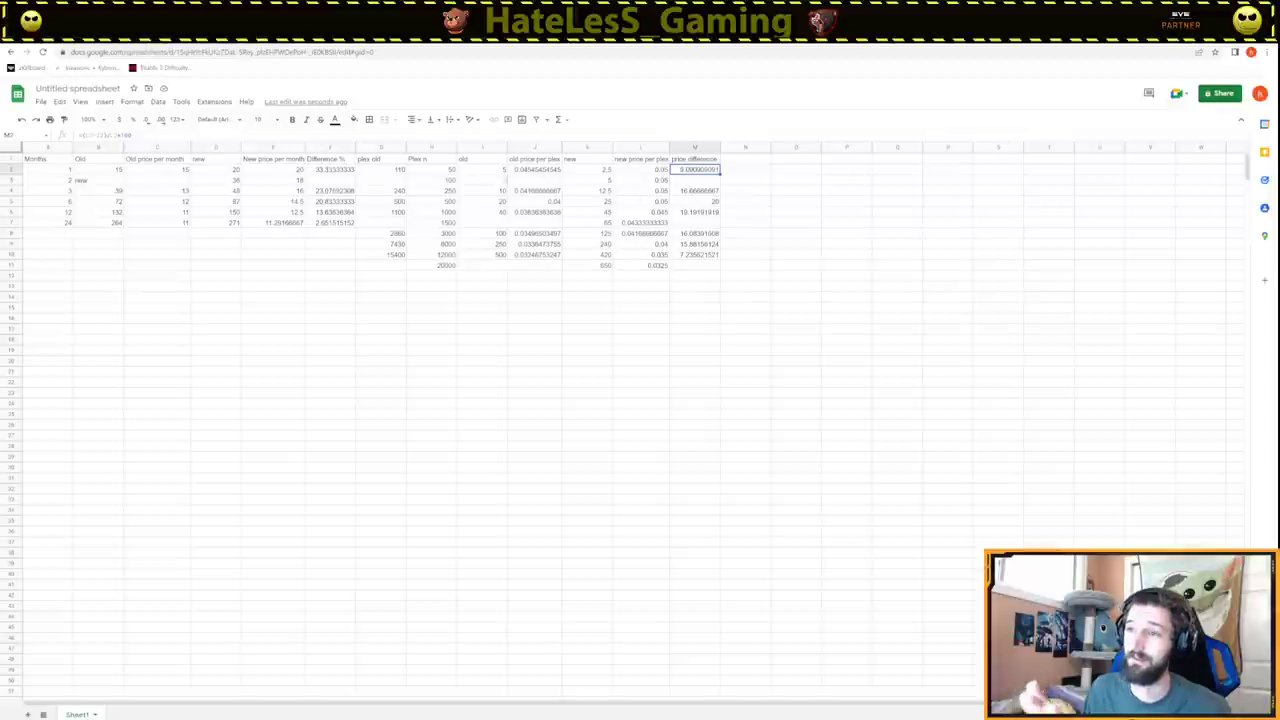
left_click(687, 212)
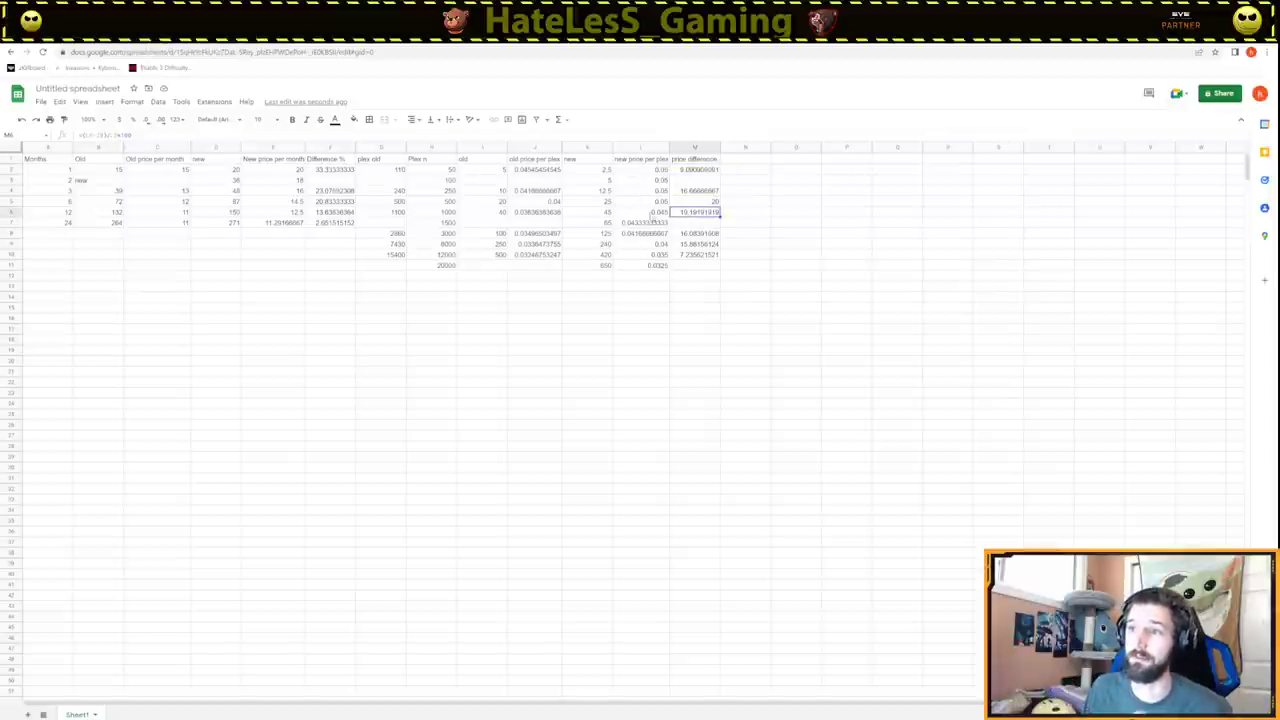
left_click(440, 216)
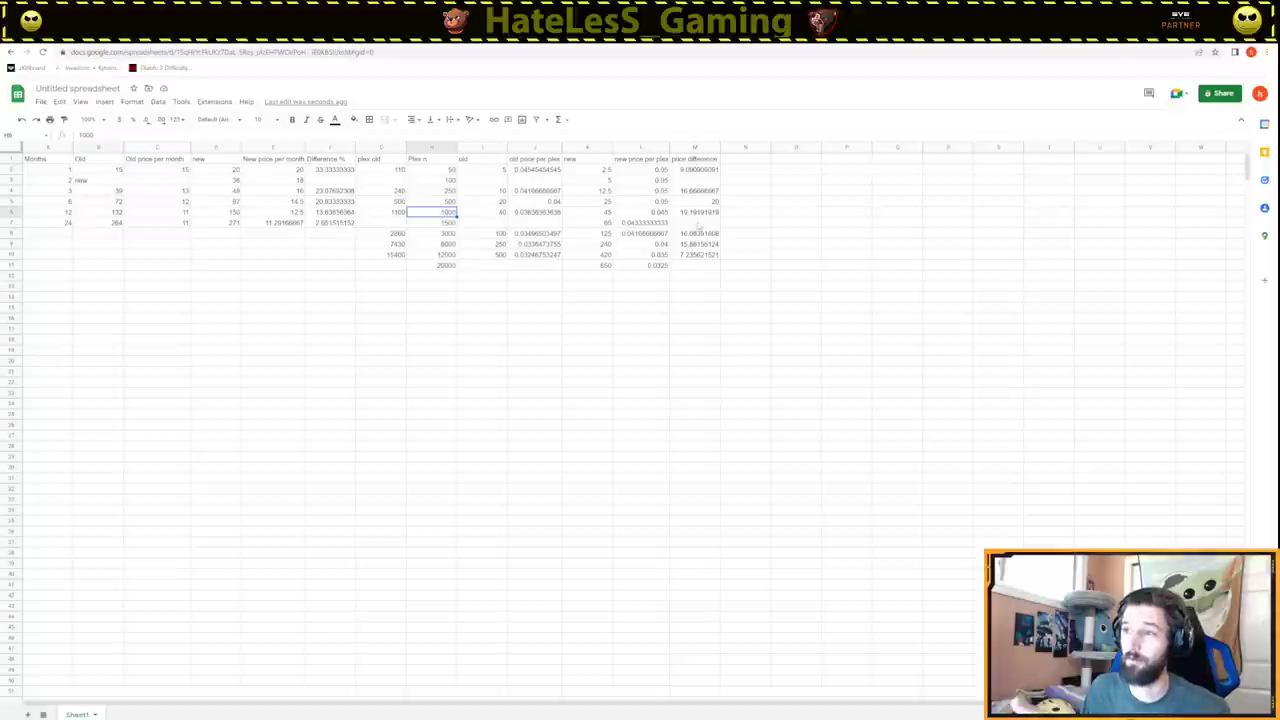
Examine the 3000 PLEX row's price difference, new and old prices, old price per PLEX, and new and old pack sizes.
left_click(693, 235)
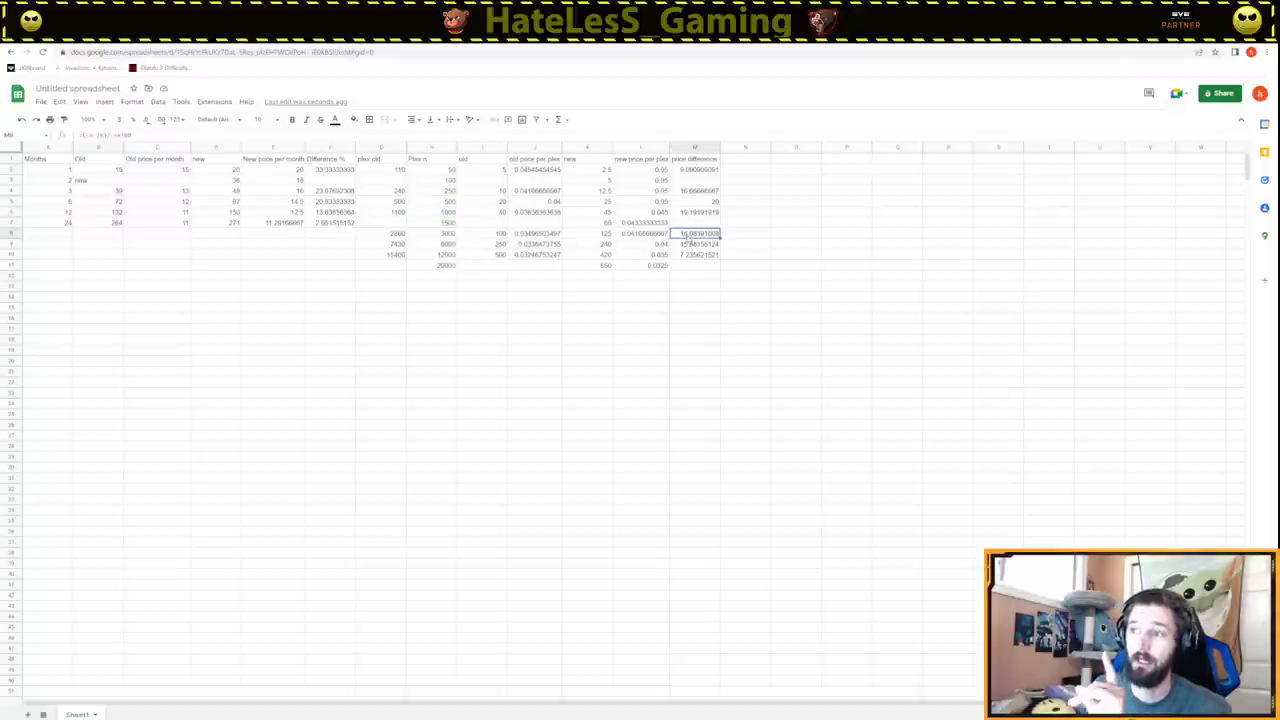
left_click(597, 236)
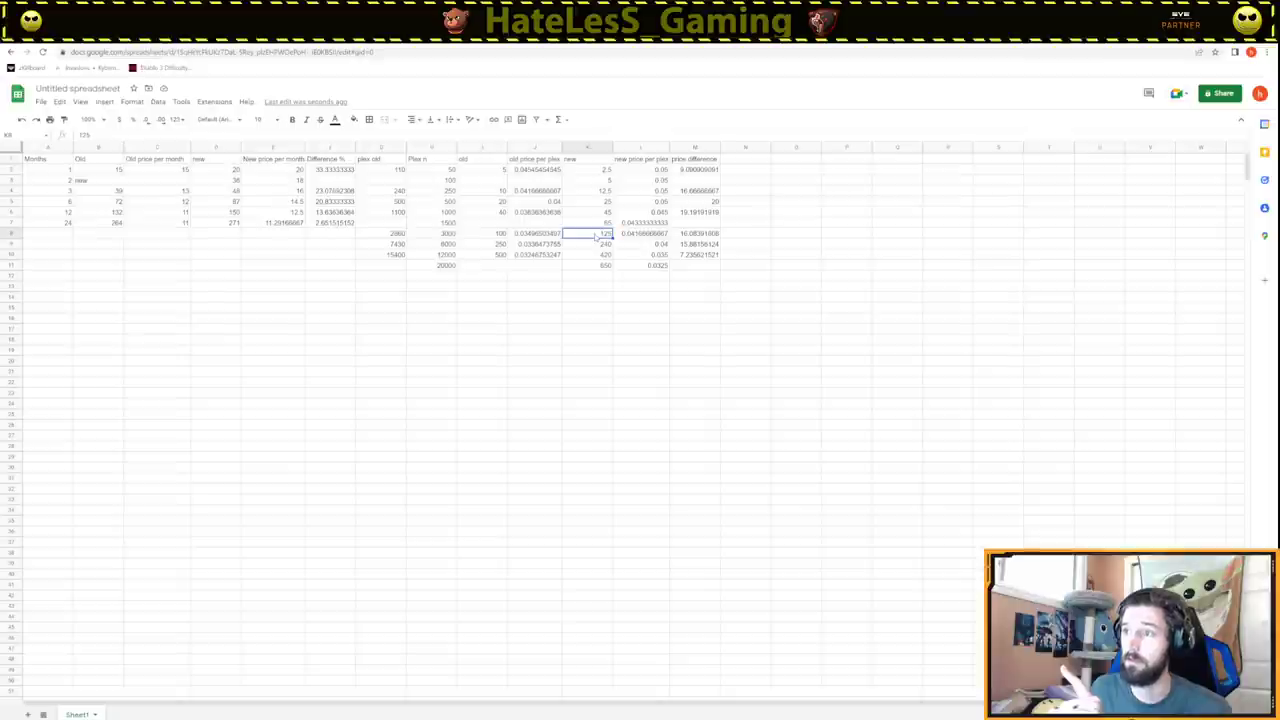
left_click(535, 234)
left_click(482, 234)
left_click(447, 237)
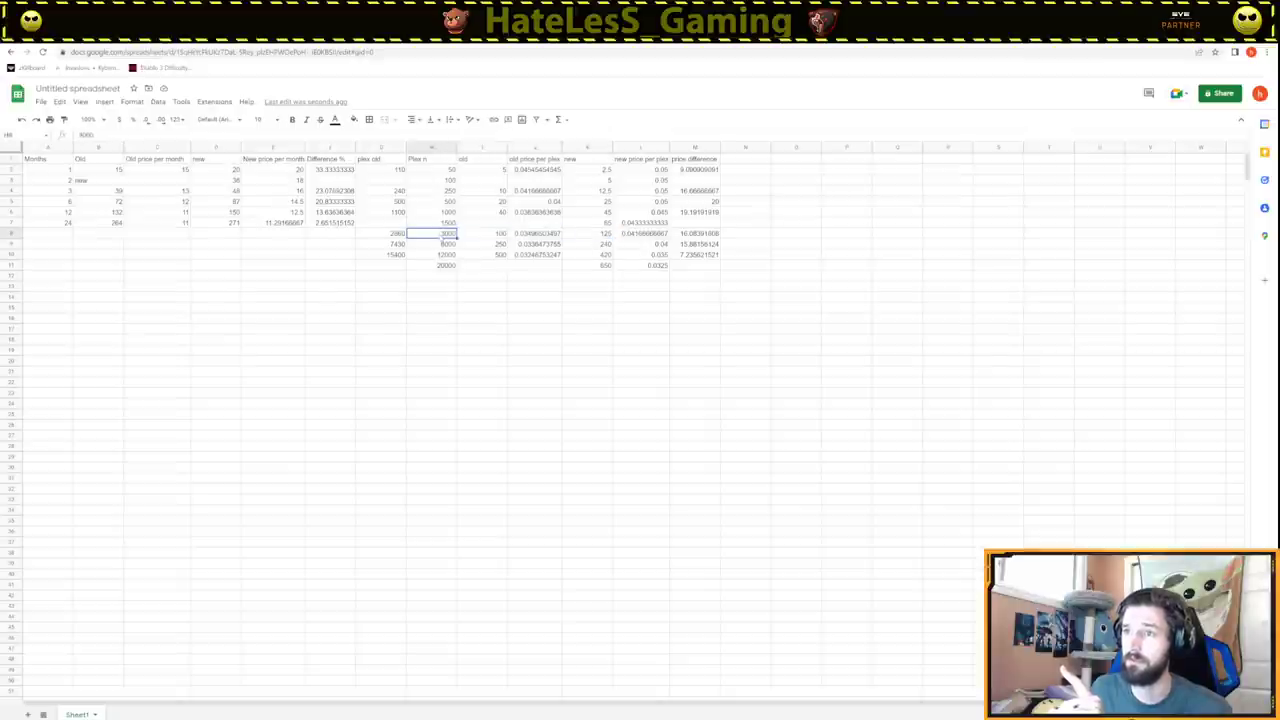
left_click(402, 238)
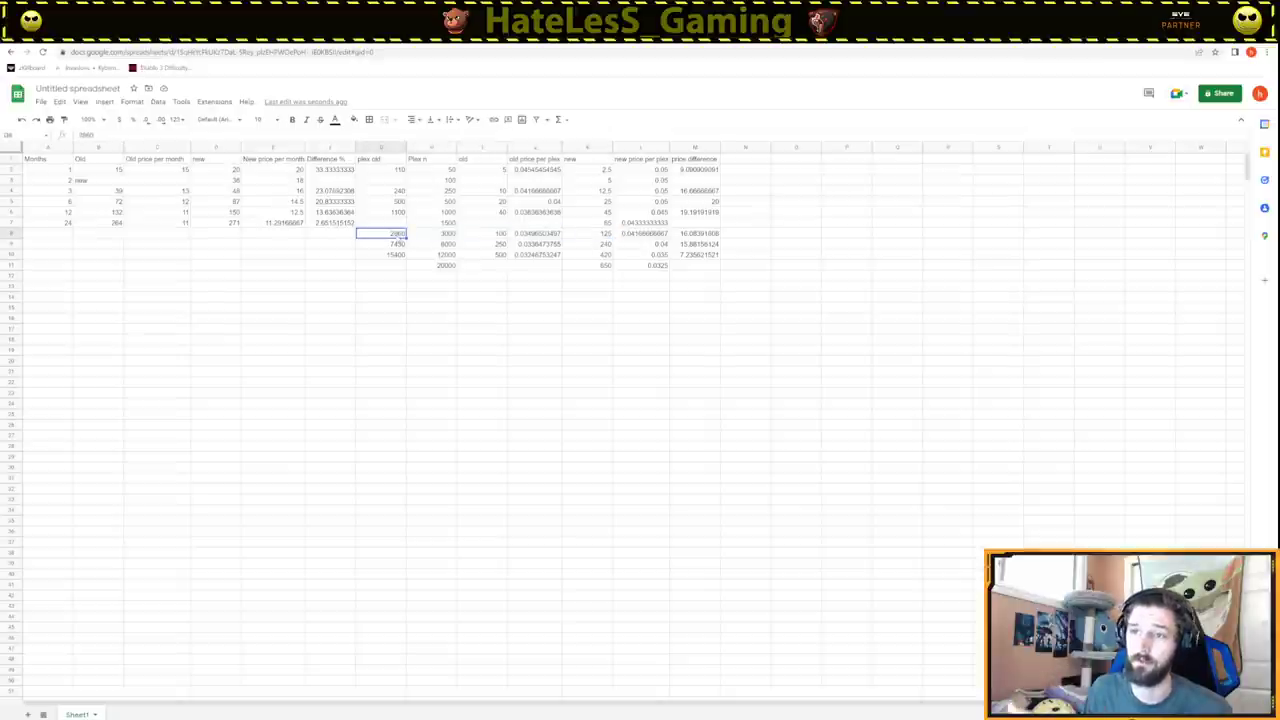
left_click(697, 235)
Compare the price differences of the 6000 and 12000 PLEX packs with their old pack sizes, and check the 20000 PLEX row.
left_click(694, 246)
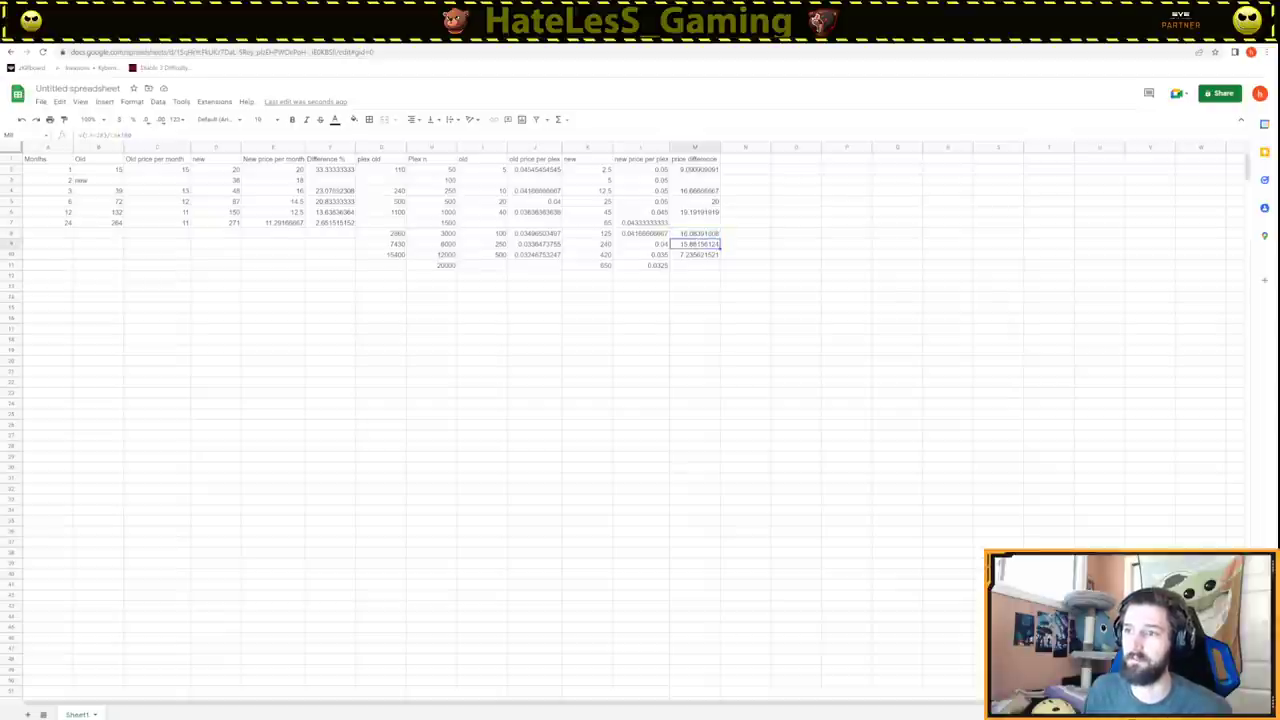
left_click(400, 246)
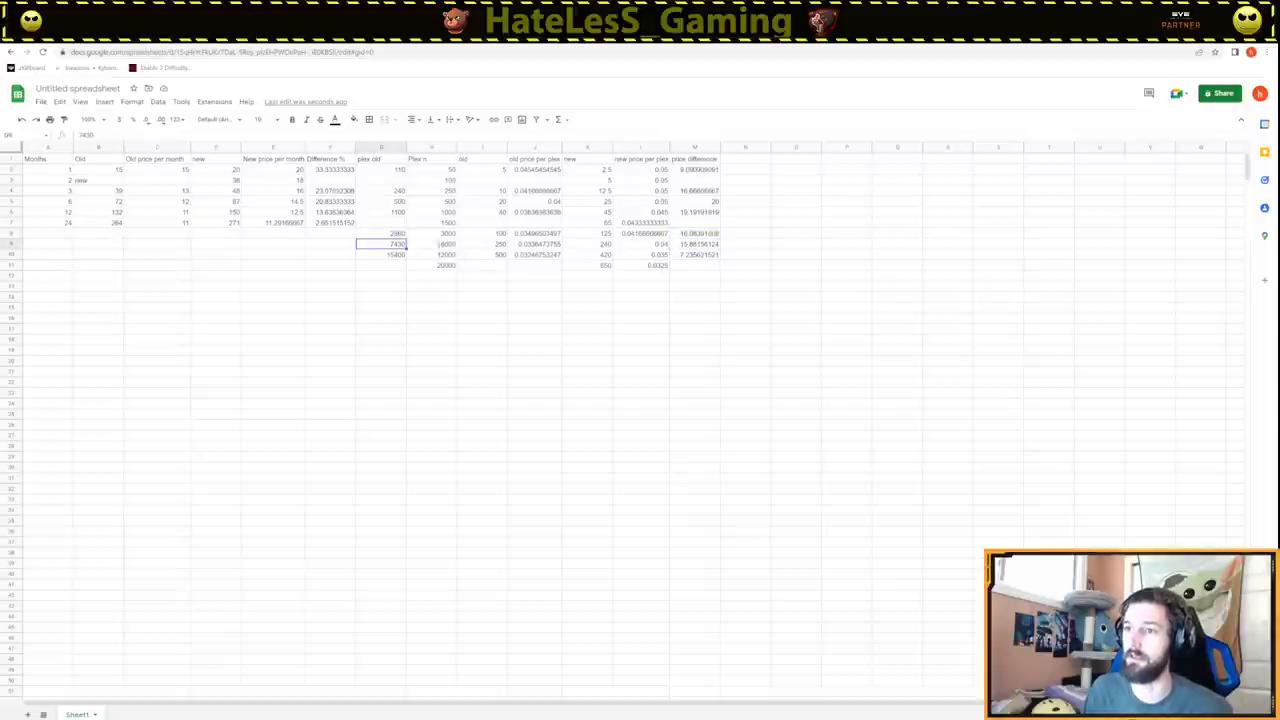
key("Right")
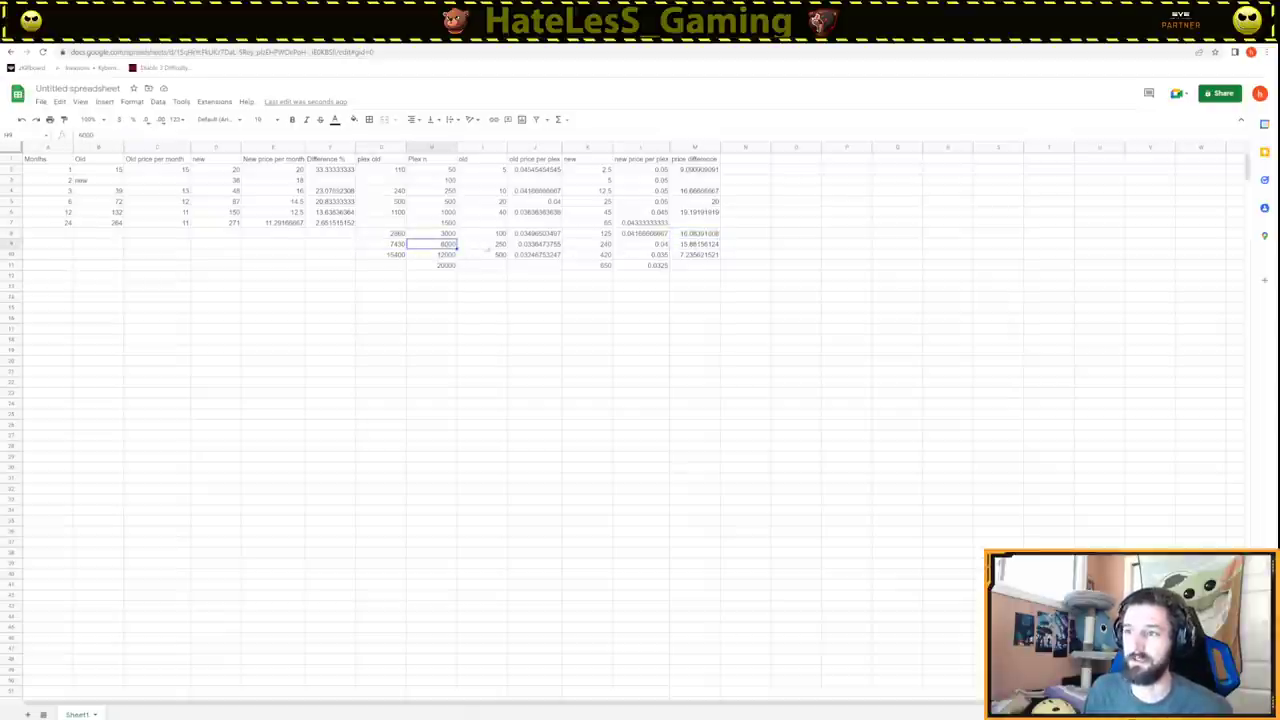
key("Return")
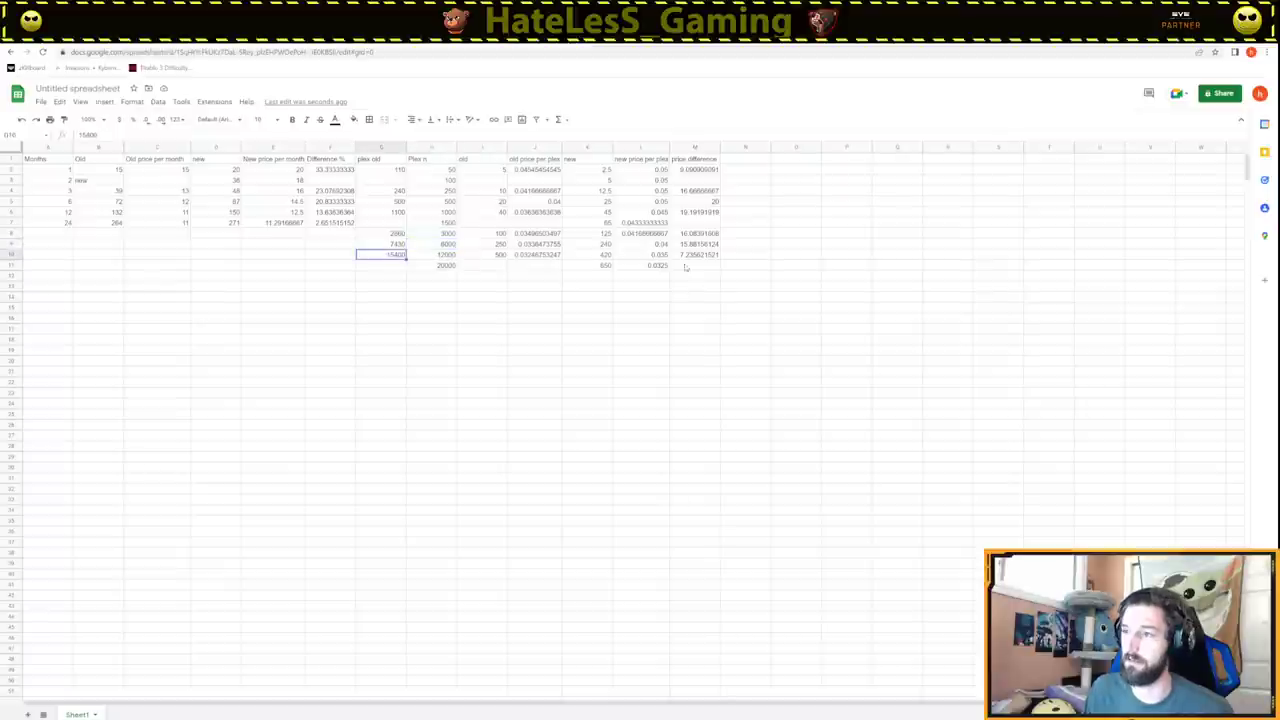
left_click(692, 255)
left_click(398, 256)
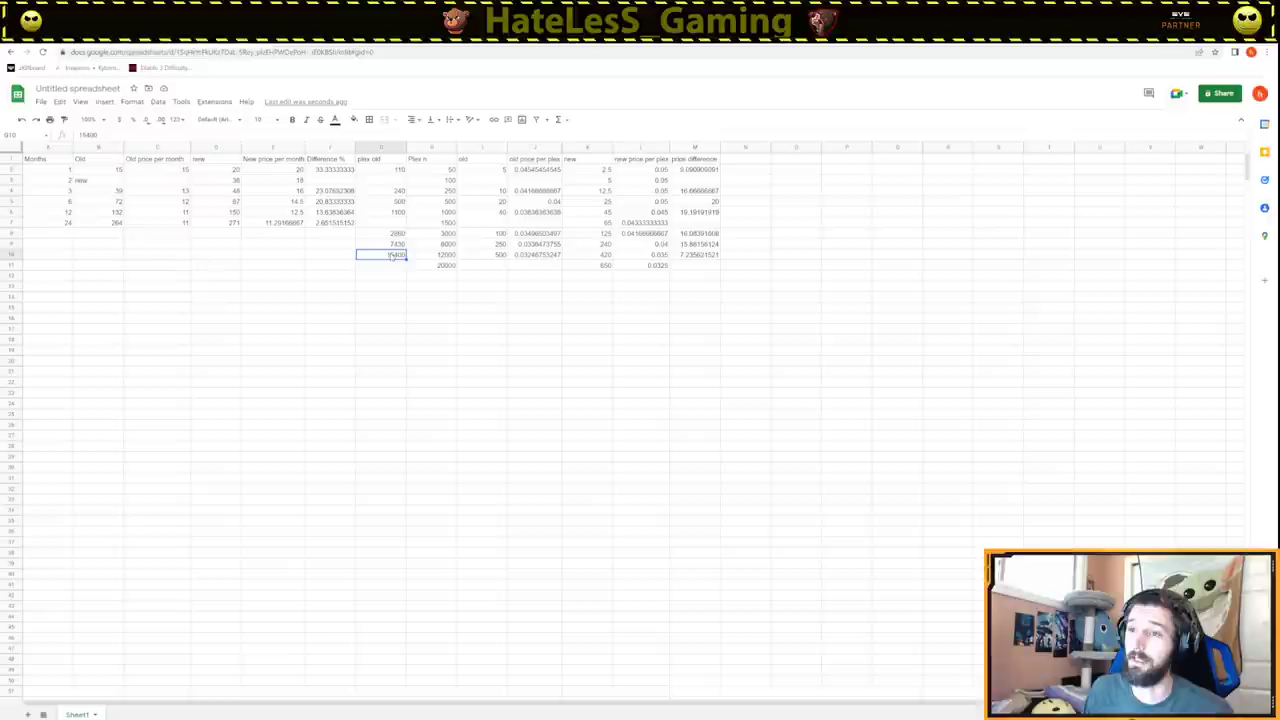
left_click(395, 265)
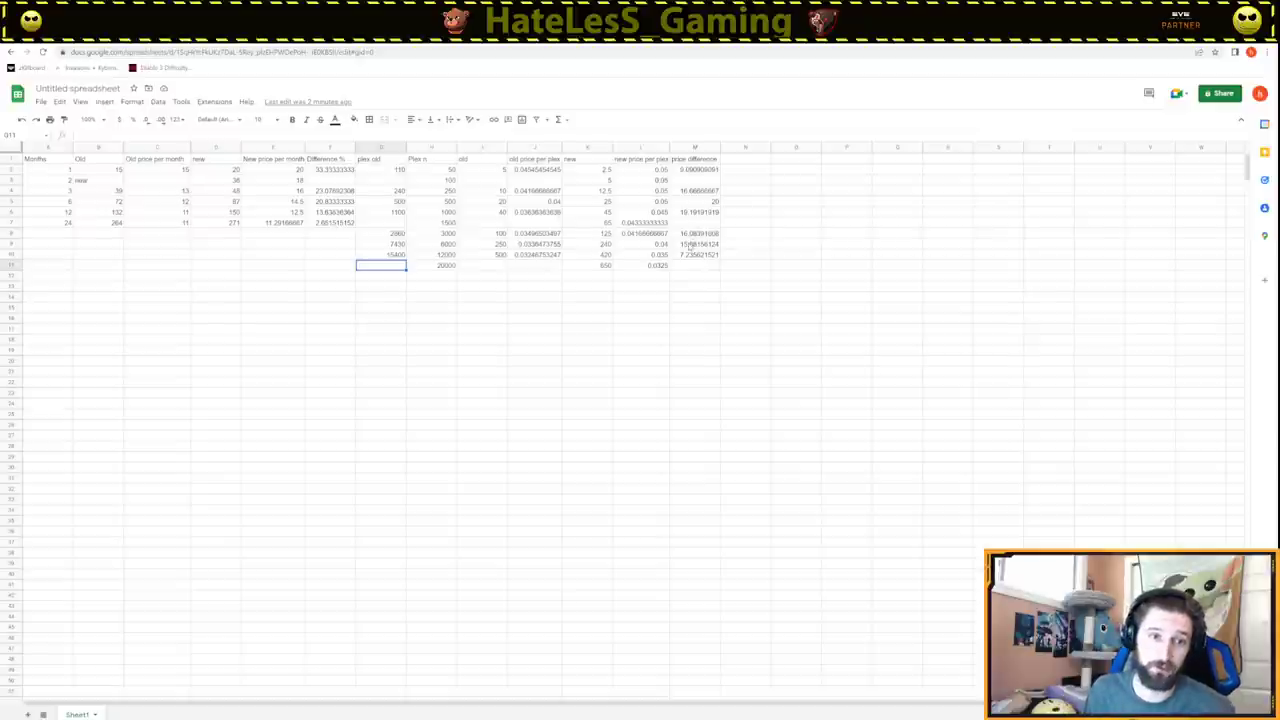
left_click(663, 277)
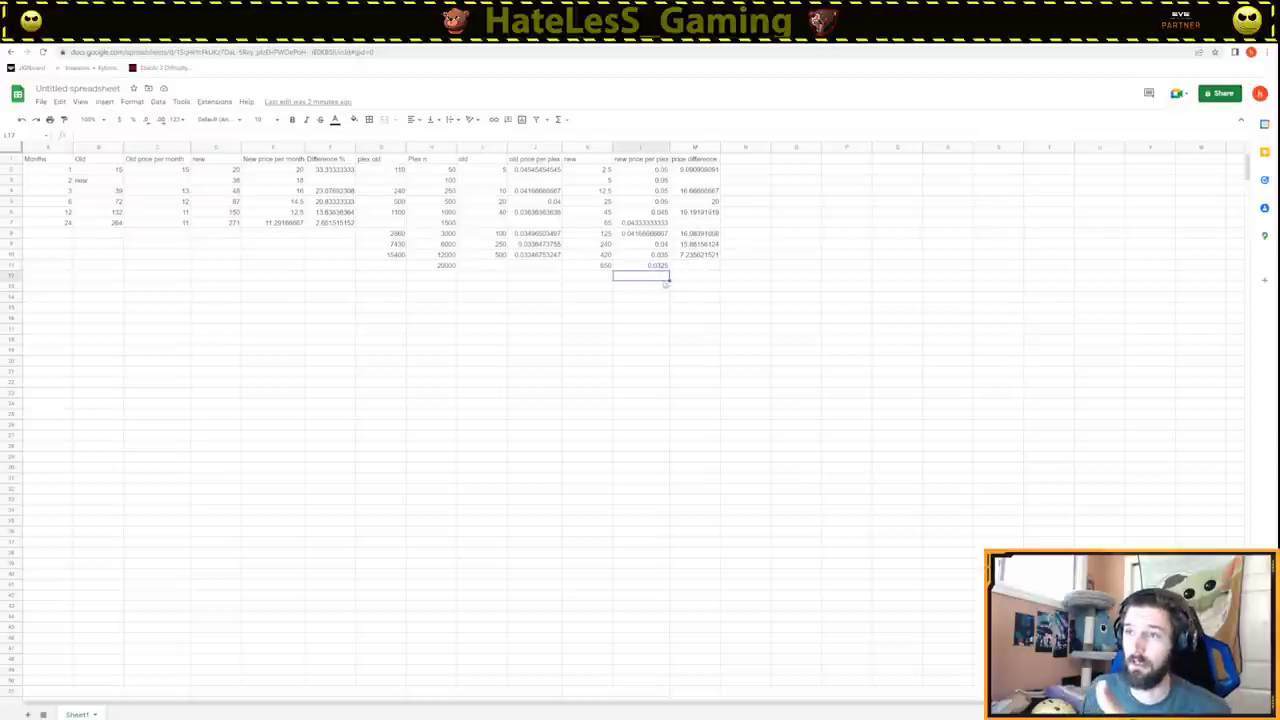
left_click(590, 350)
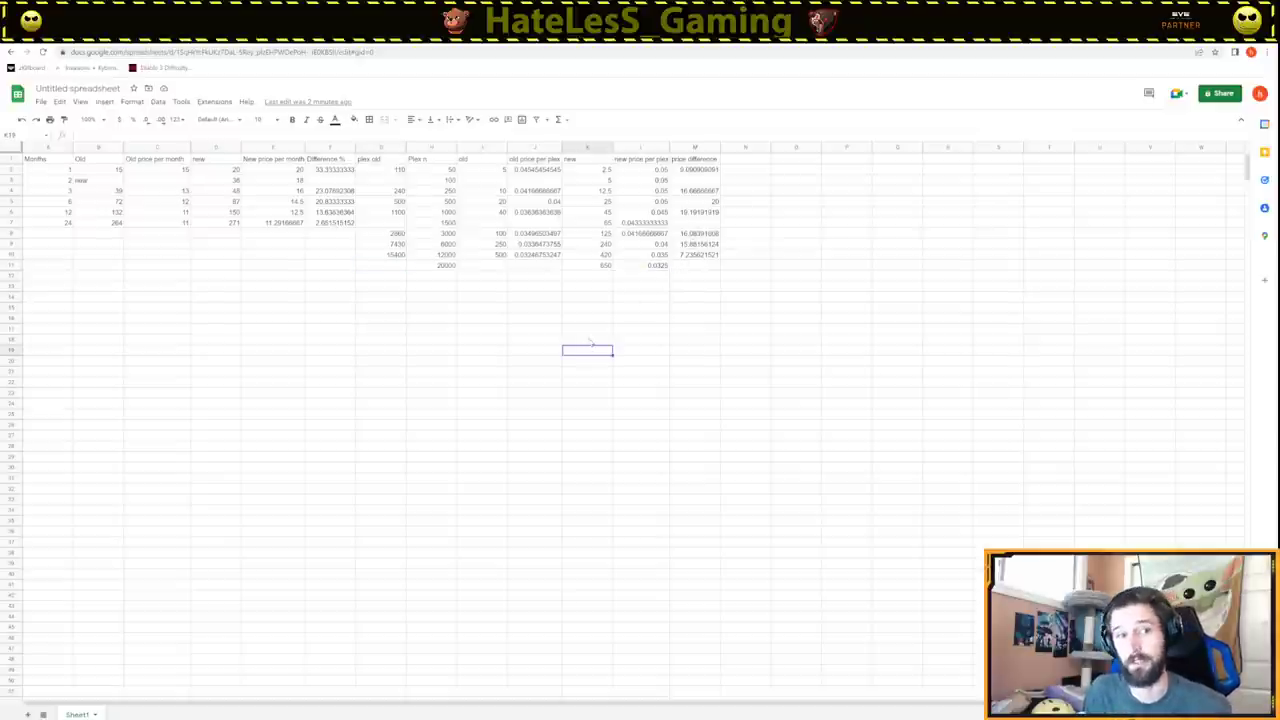